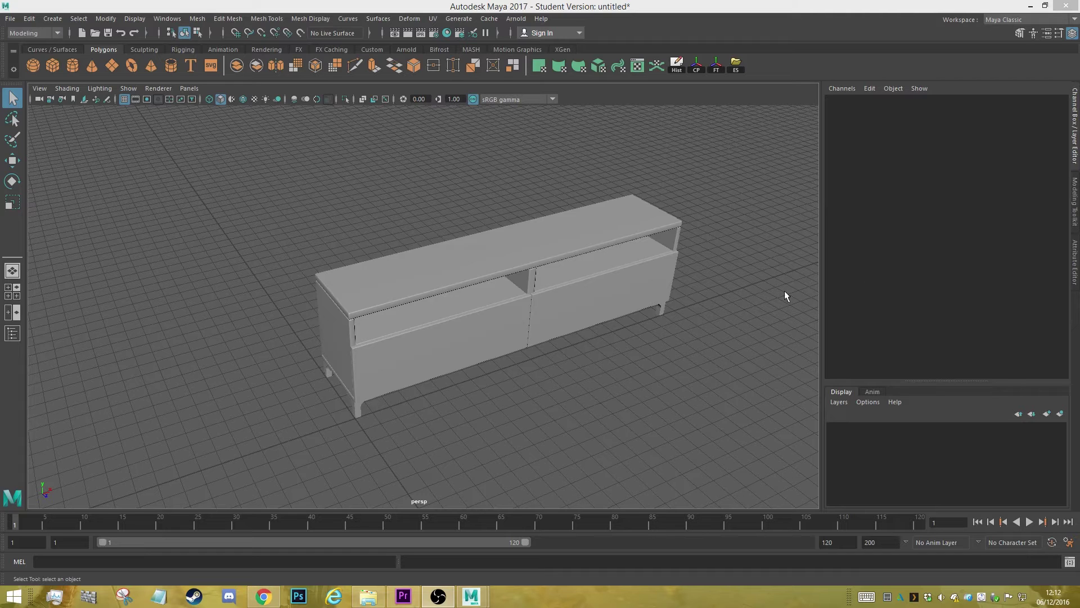
Select the TV cabinet model and switch to the Persp/UV Editor layout, bringing its UV shells into view.
mouse_move(564, 277)
left_mouse_down("alt")
mouse_move(548, 252)
mouse_move(548, 278)
left_mouse_up("alt")
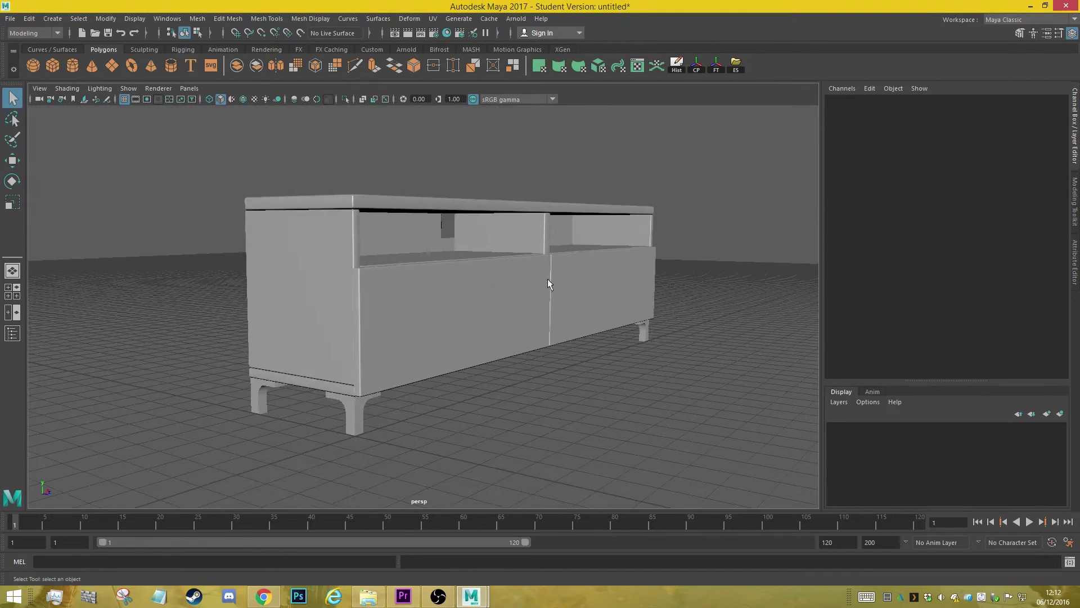
scroll(506, 284, "up", 5)
scroll(428, 299, "down", 5)
left_click_drag(379, 309, 495, 290, "alt")
left_click(373, 294)
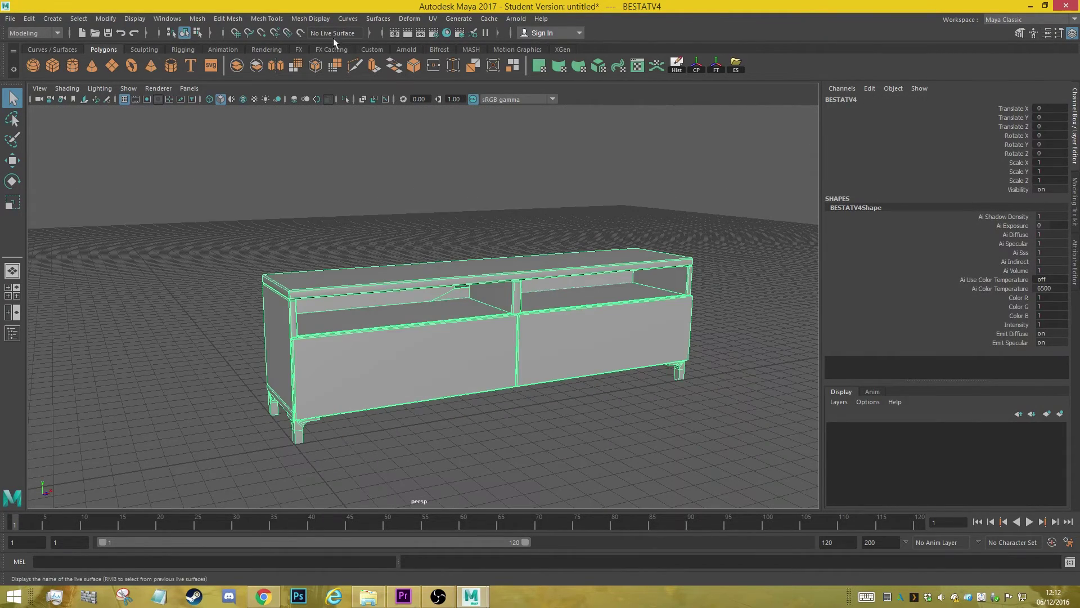
left_click(181, 88)
mouse_move(256, 180)
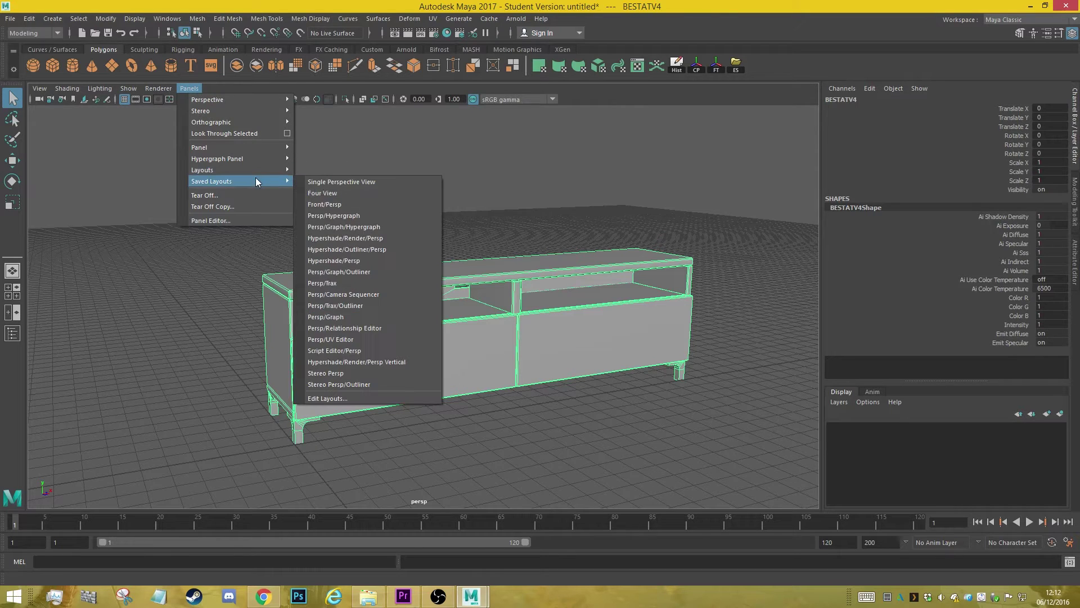
left_click(354, 339)
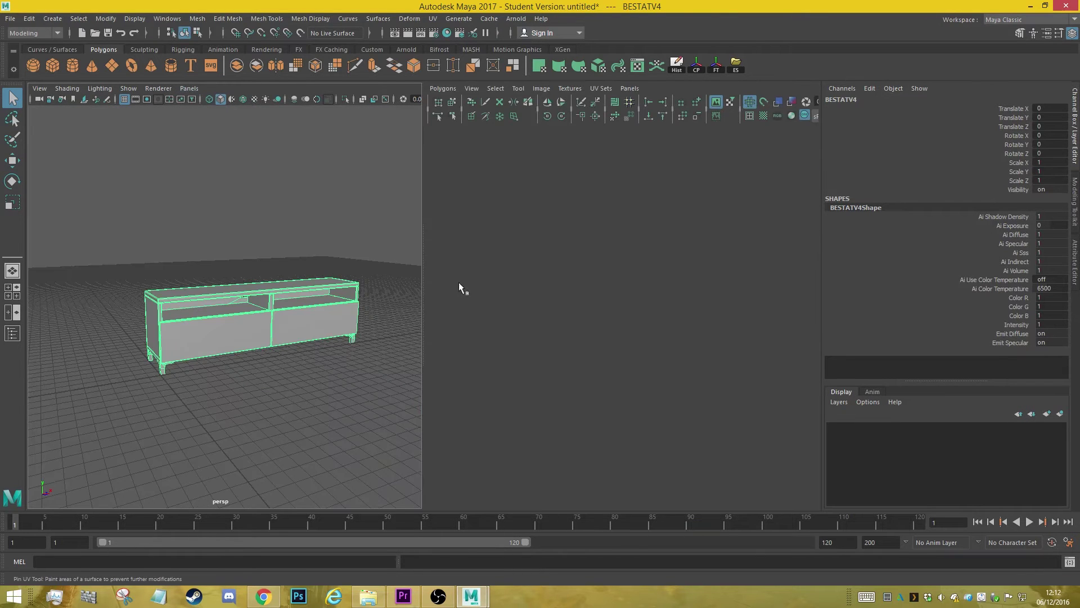
scroll(608, 324, "down", 3)
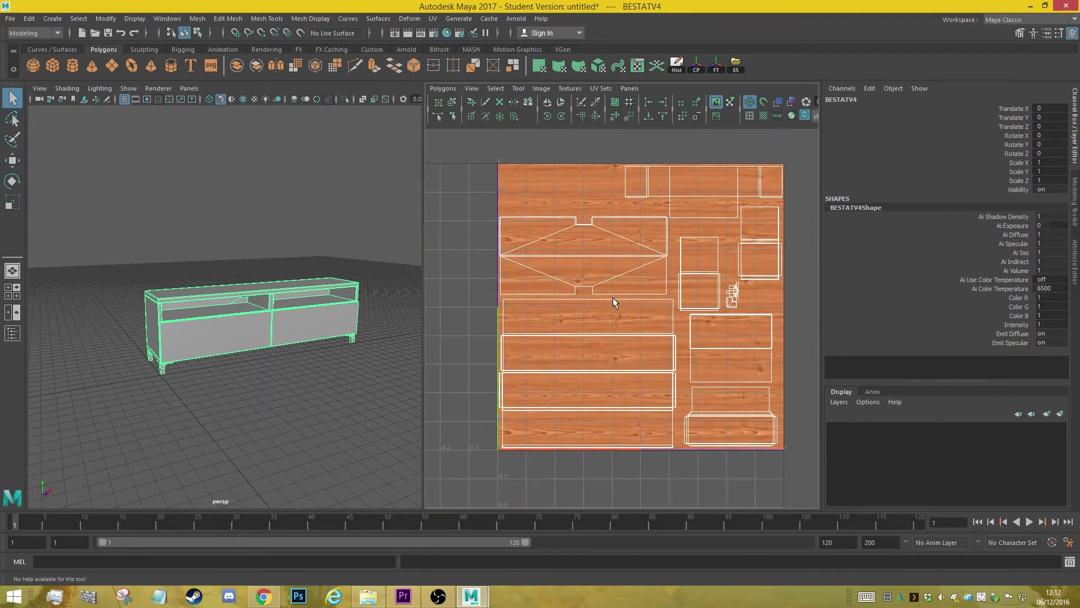
scroll(614, 298, "up", 2)
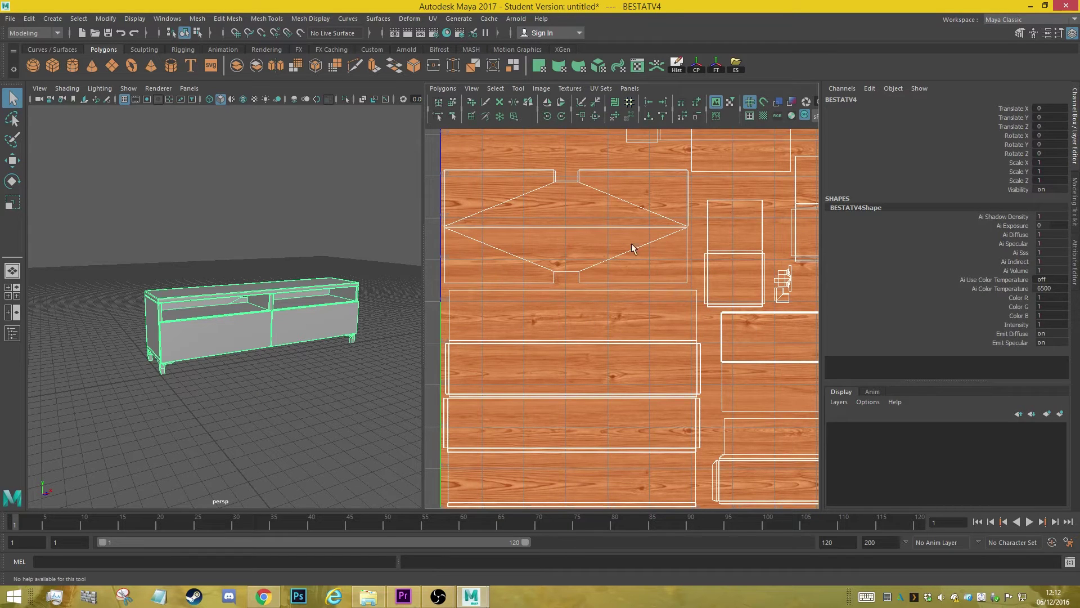
middle_click_drag(643, 325, 639, 279, "alt")
Turn on textured display in the perspective view and deselect the cabinet.
left_click_drag(274, 317, 276, 288, "alt")
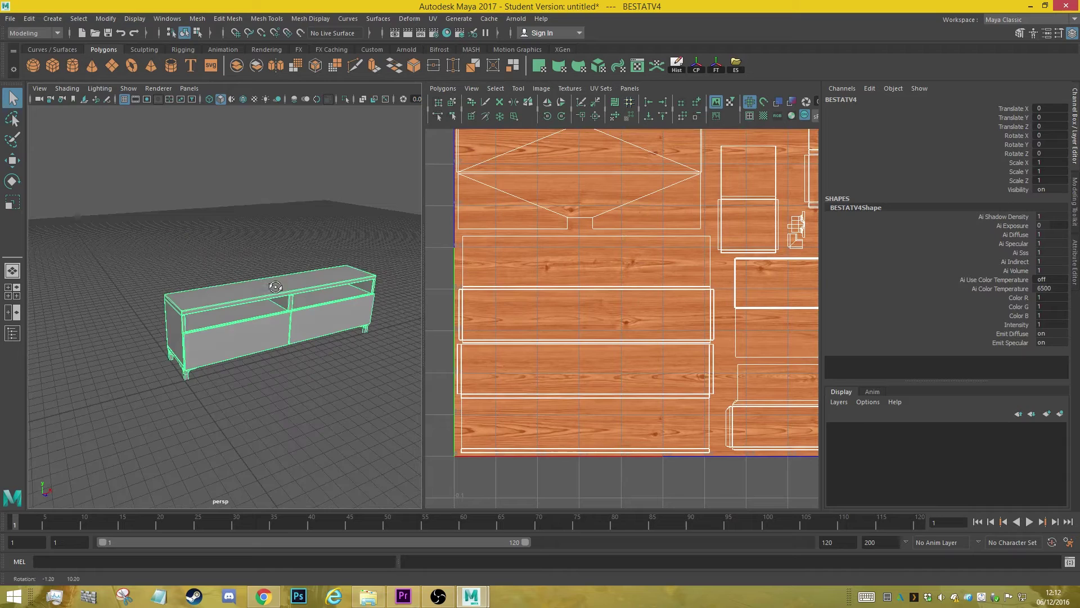
key("6")
left_click(250, 366)
Reselect the cabinet and examine the wood texture on its side, front and top against the UV layout.
left_click_drag(249, 367, 160, 312, "alt")
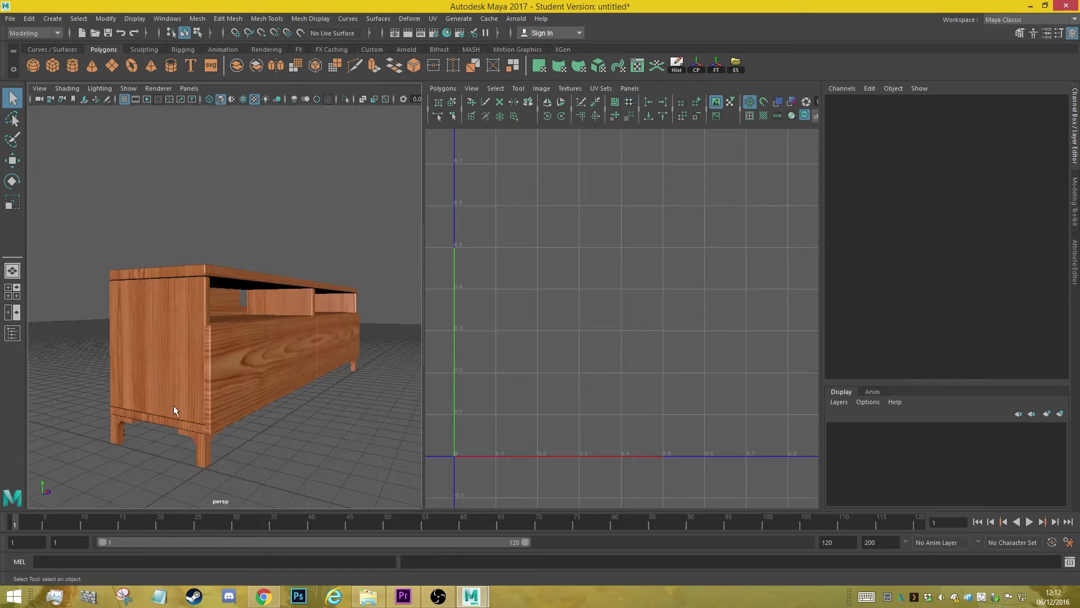
left_click_drag(173, 405, 339, 309, "alt")
left_click(339, 309)
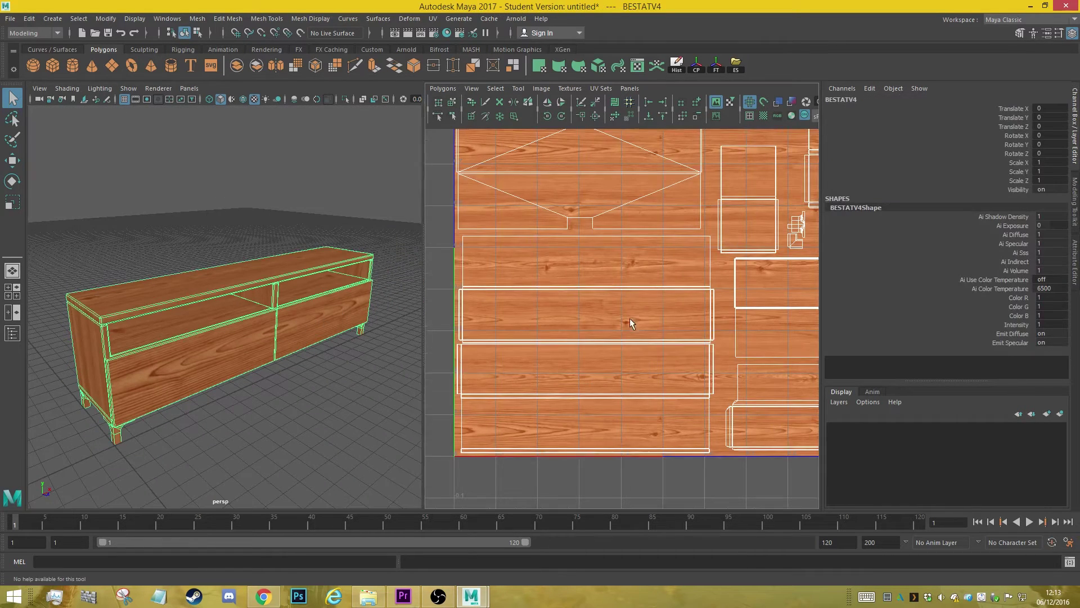
scroll(629, 318, "down", 3)
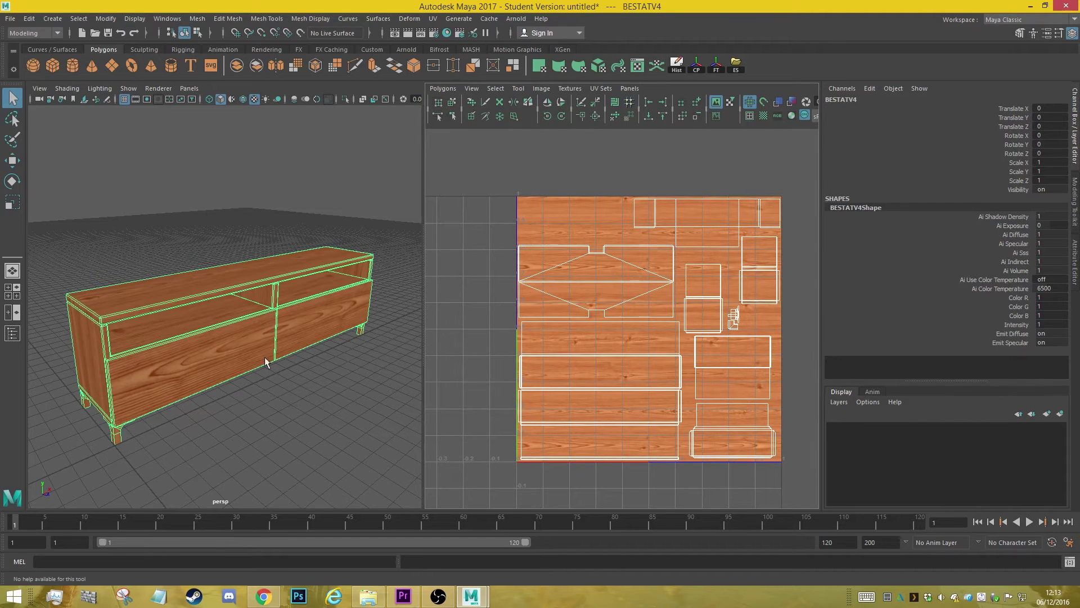
left_click_drag(264, 362, 299, 312, "alt")
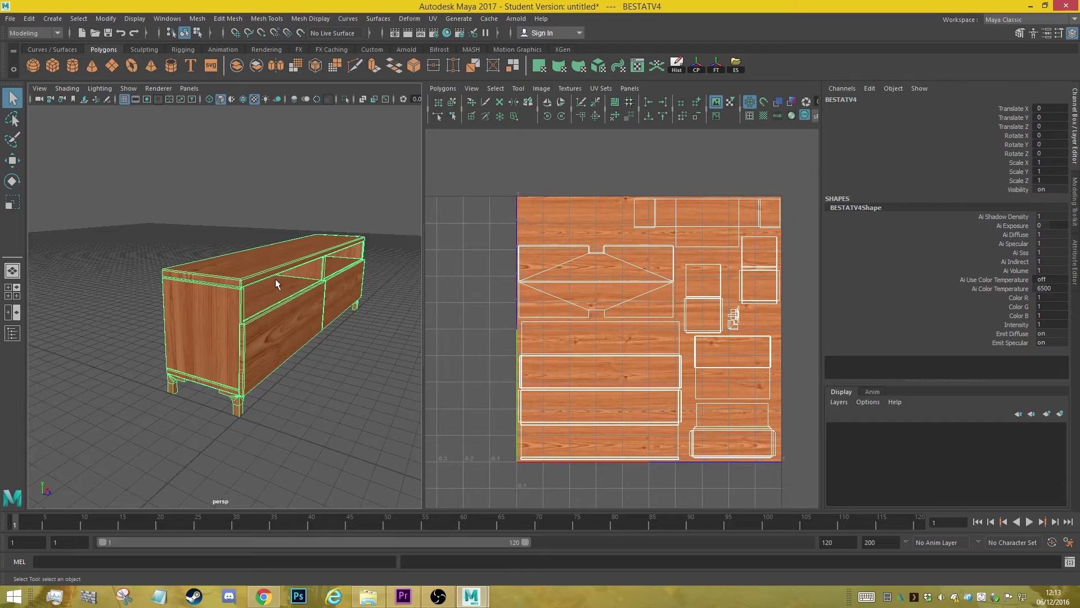
left_click_drag(275, 279, 247, 274, "alt")
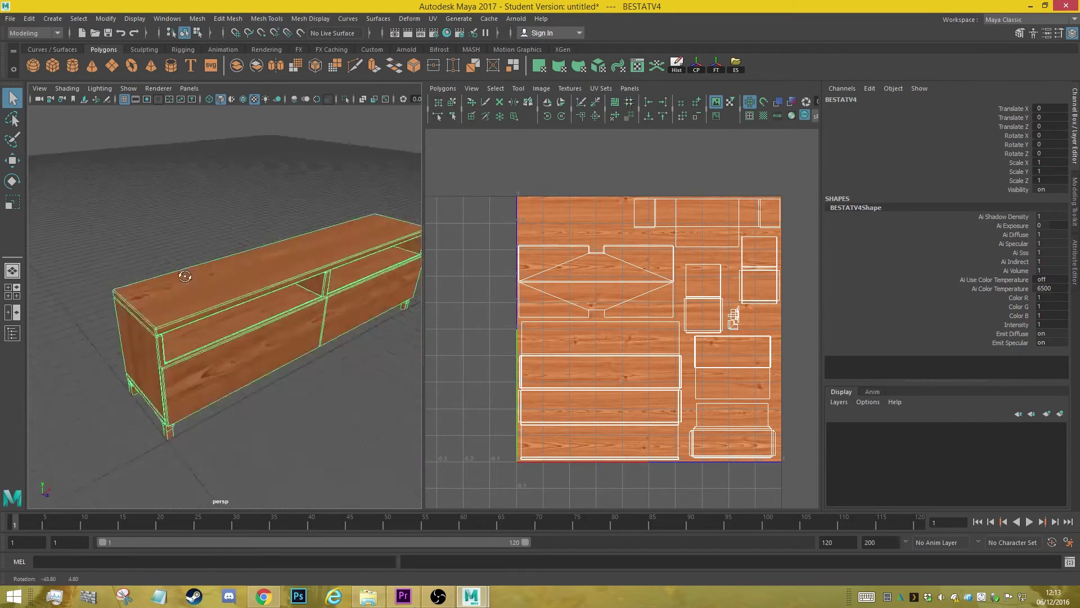
middle_click_drag(248, 274, 219, 270, "alt")
left_click_drag(219, 270, 270, 288, "alt")
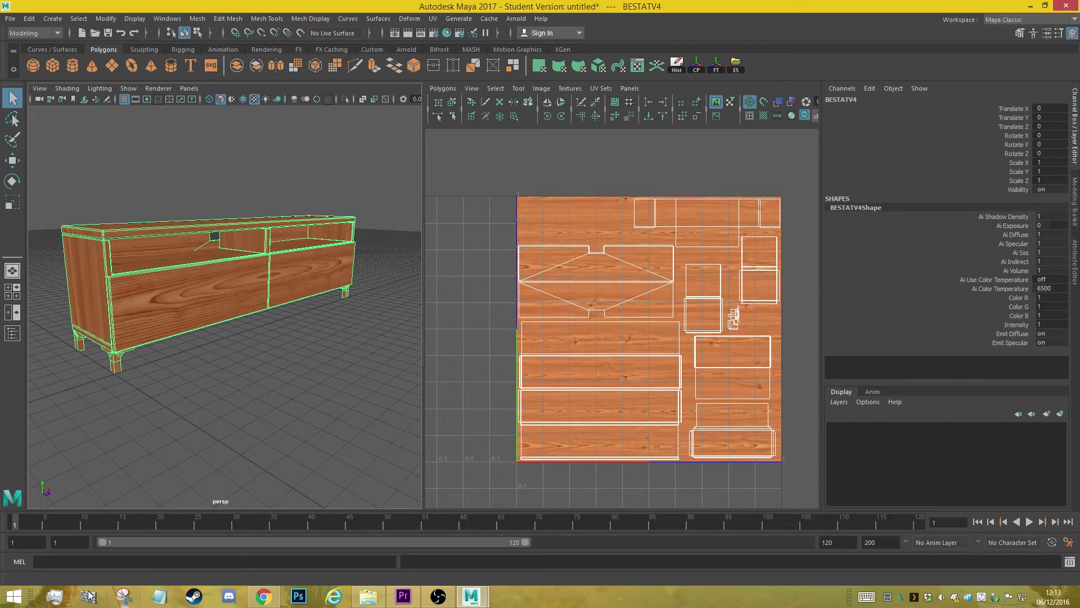
Find and open the Windows Calculator, and place it beside the UV layout.
left_click(6, 602)
left_click(1042, 45)
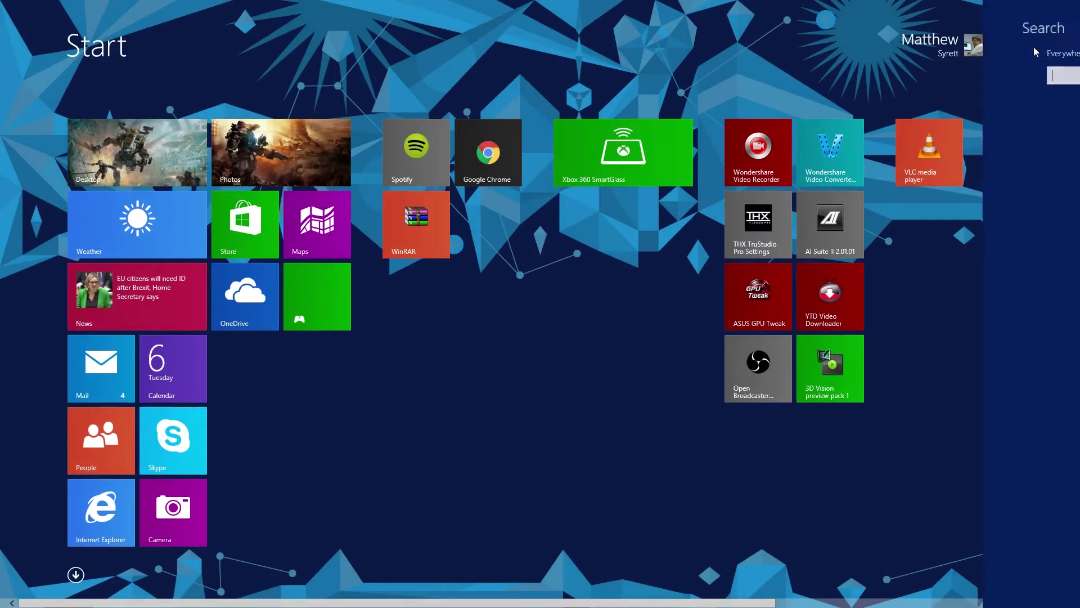
type("calculator")
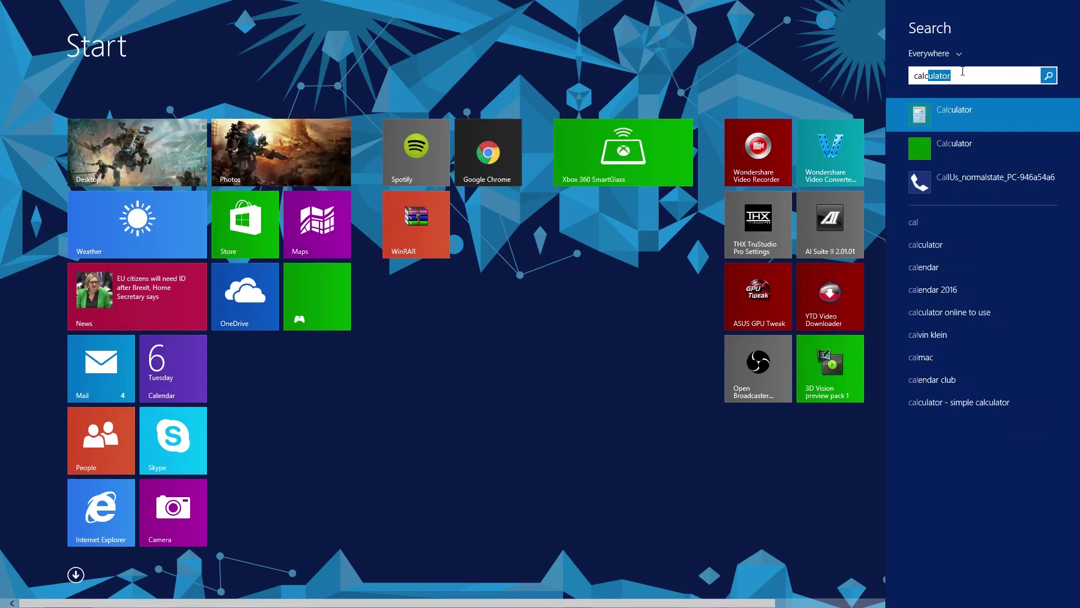
left_click(954, 109)
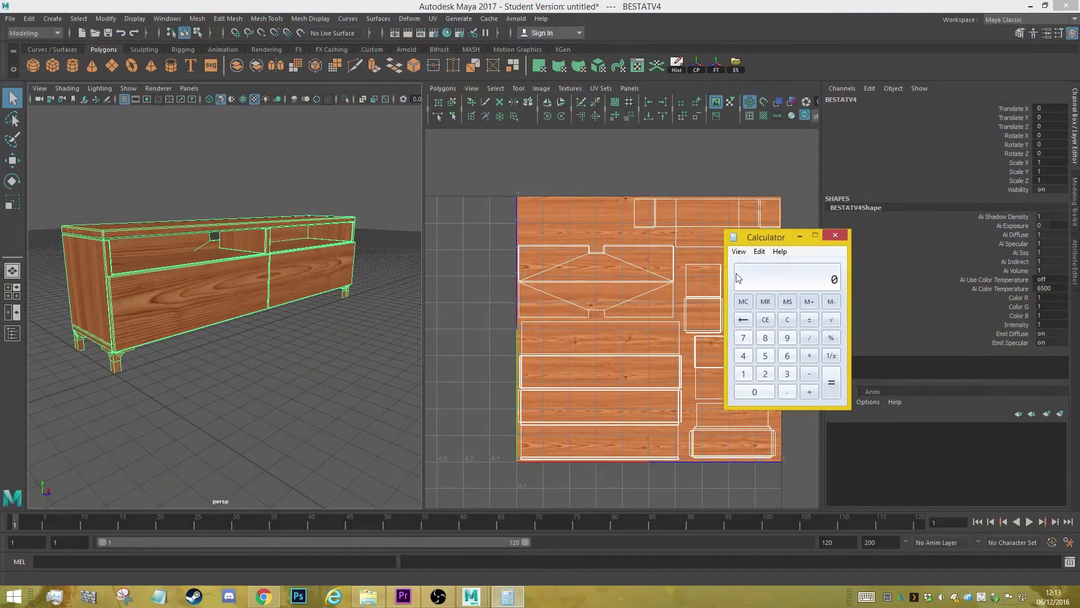
left_click_drag(766, 239, 839, 143)
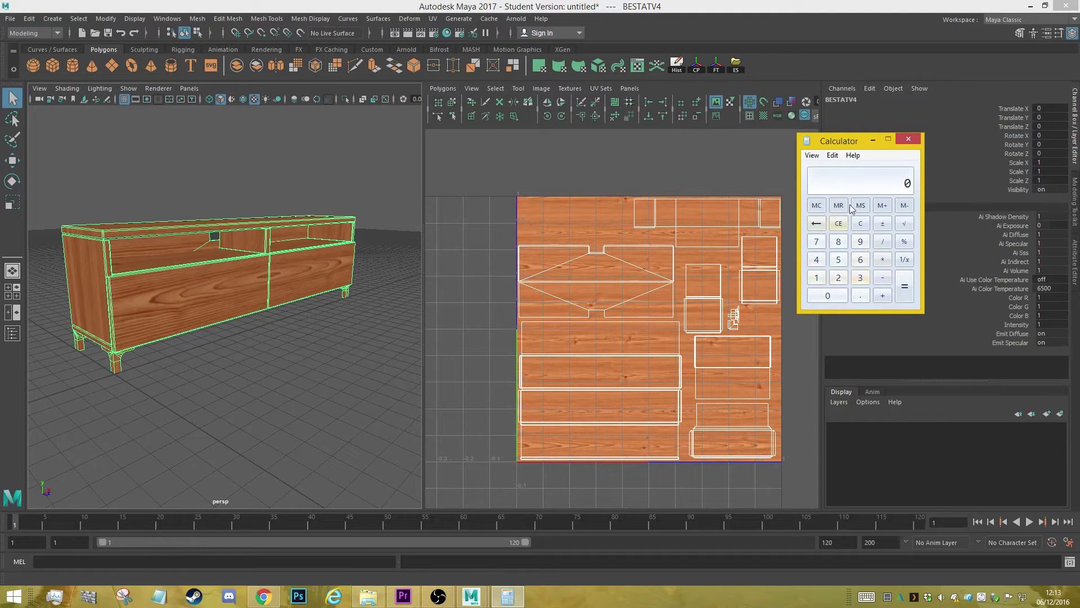
left_click_drag(855, 137, 839, 110)
Calculate 1 divided by 128 in the Calculator.
left_click(800, 250)
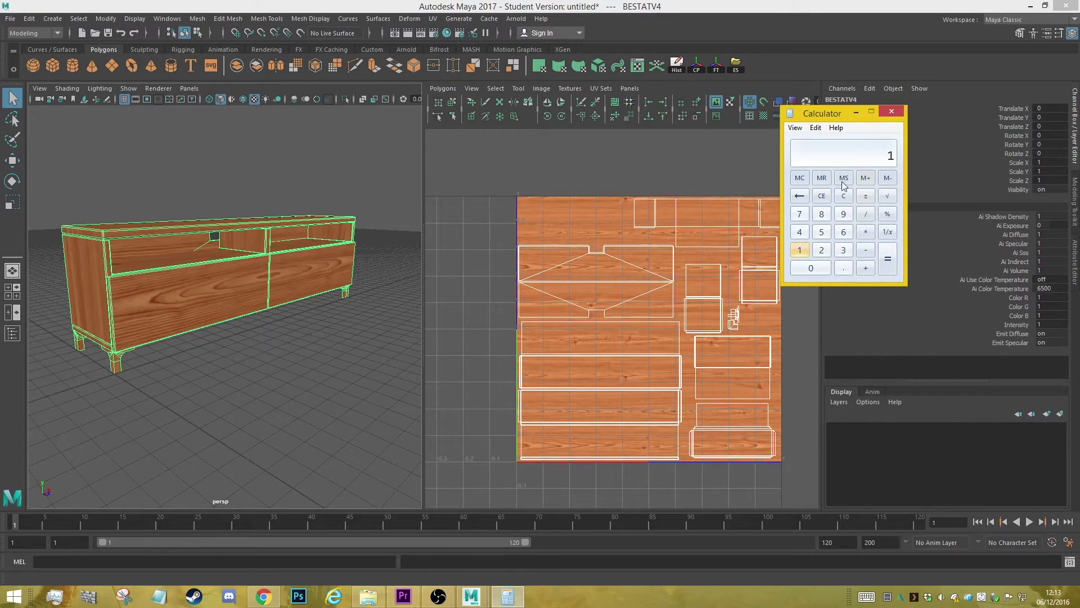
left_click(866, 215)
left_click(799, 250)
left_click(821, 250)
left_click(821, 214)
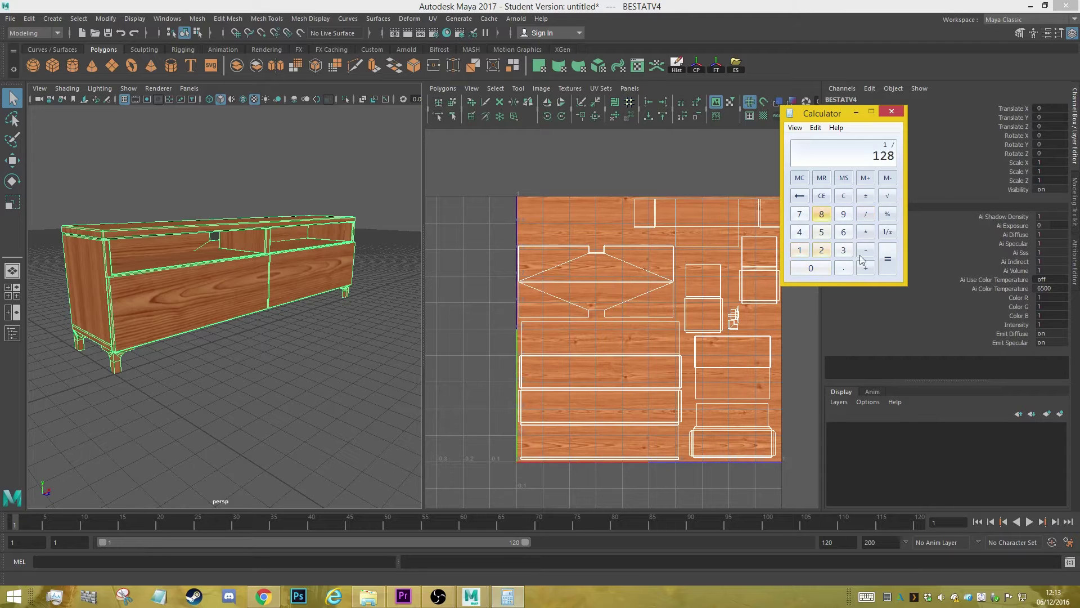
left_click(889, 269)
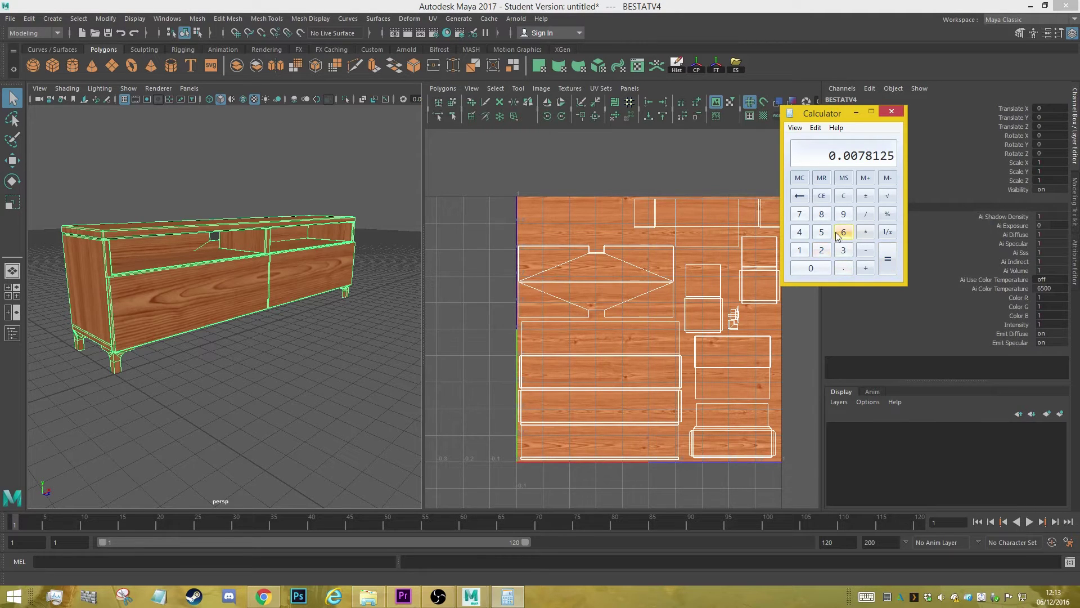
Calculate 1 divided by 64 for comparison.
left_click(799, 250)
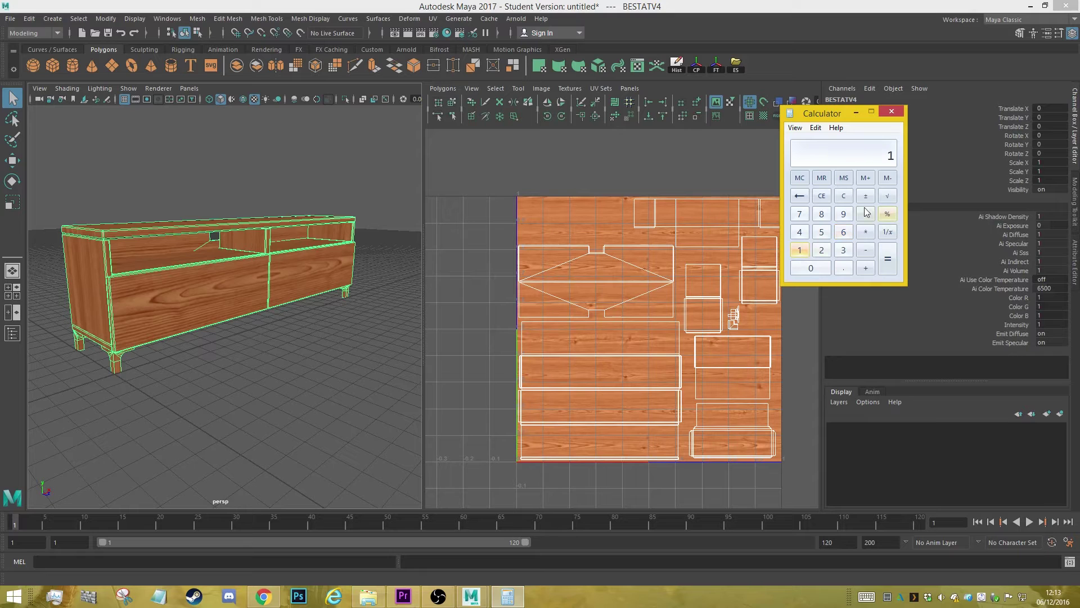
left_click(865, 214)
left_click(843, 231)
left_click(801, 234)
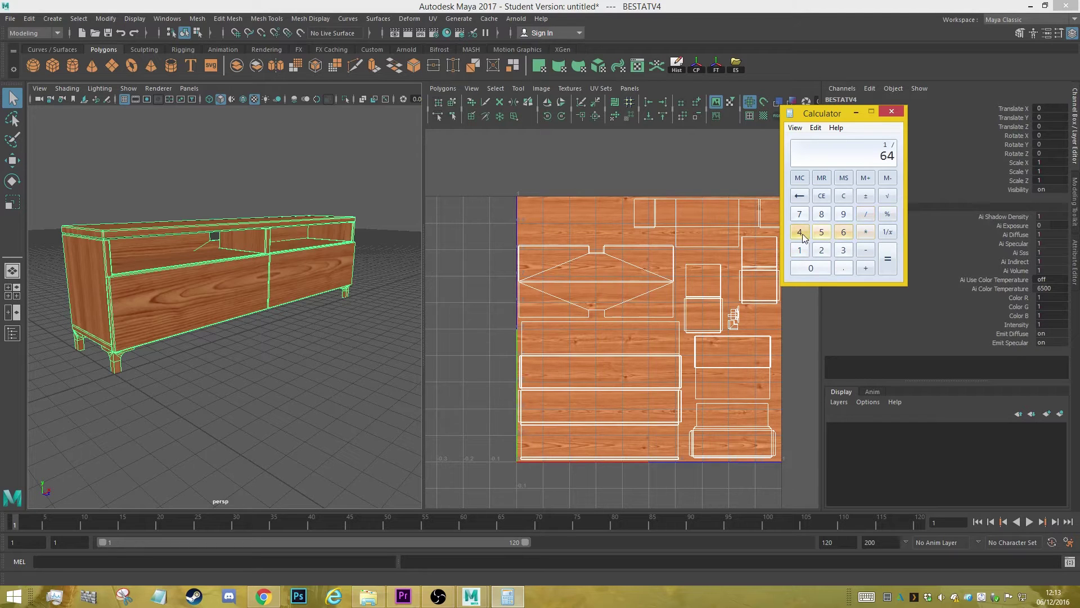
left_click(887, 258)
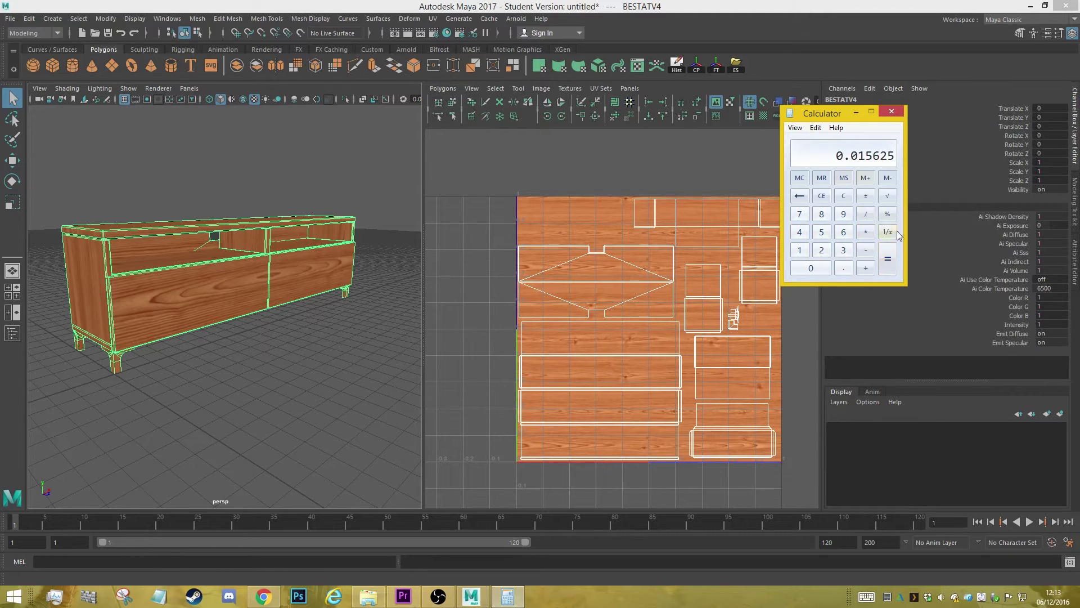
Repeat the calculation of 1 divided by 128.
left_click(800, 250)
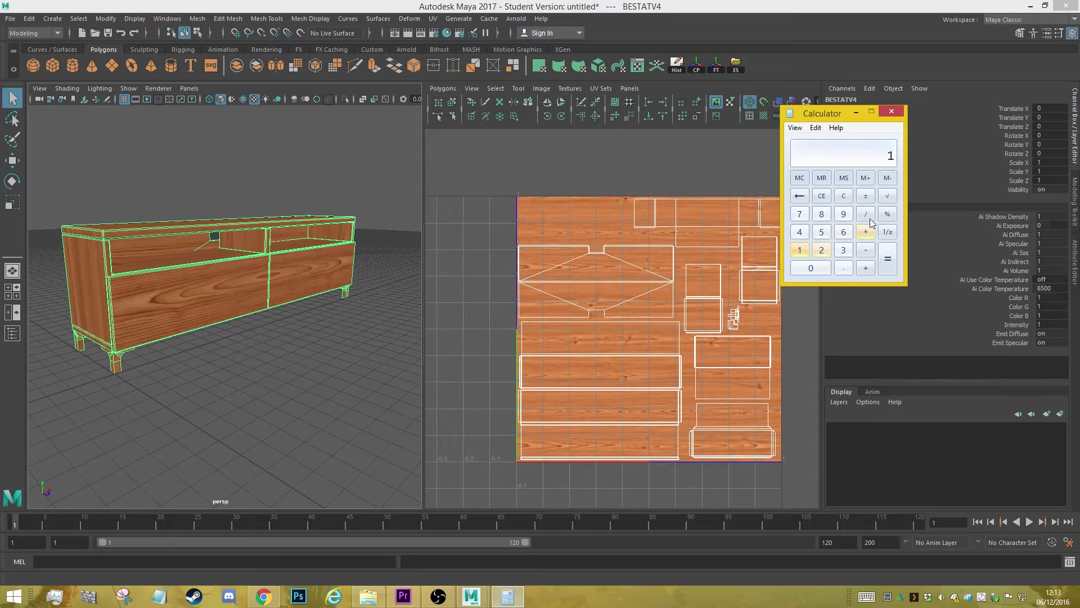
left_click(866, 214)
left_click(799, 249)
left_click(822, 250)
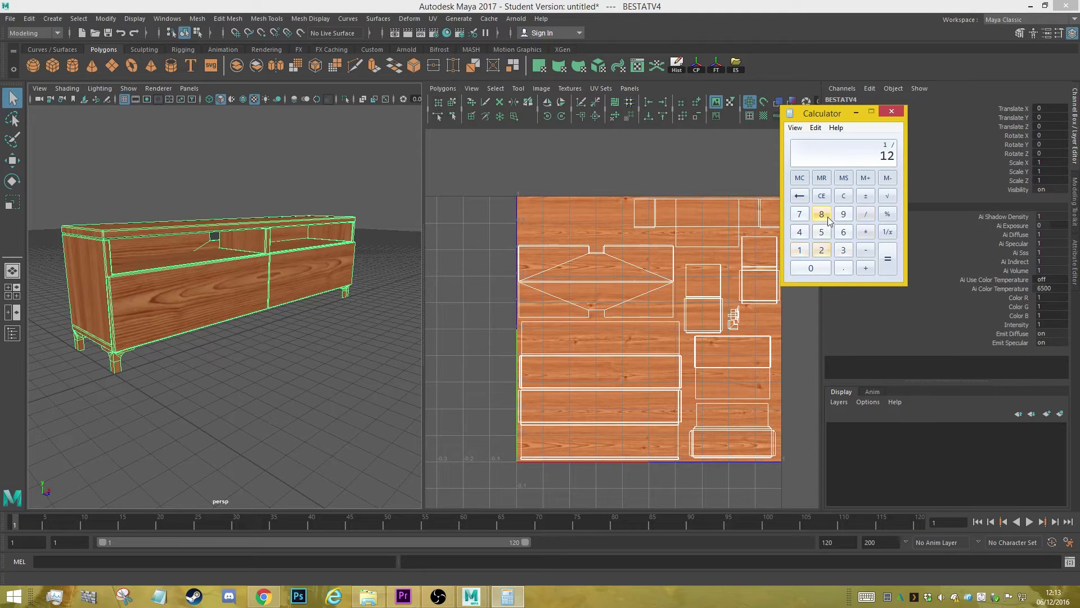
left_click(823, 215)
left_click(888, 260)
Calculate 1 divided by 256 in the Calculator.
left_click(800, 250)
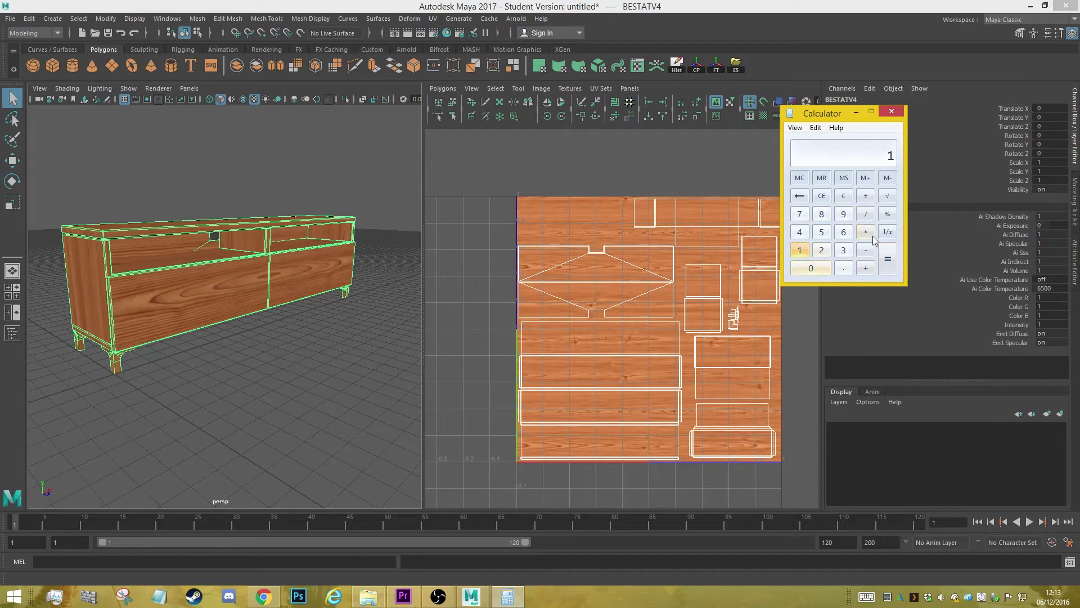
left_click(865, 214)
left_click(799, 249)
left_click(821, 250)
left_click(821, 232)
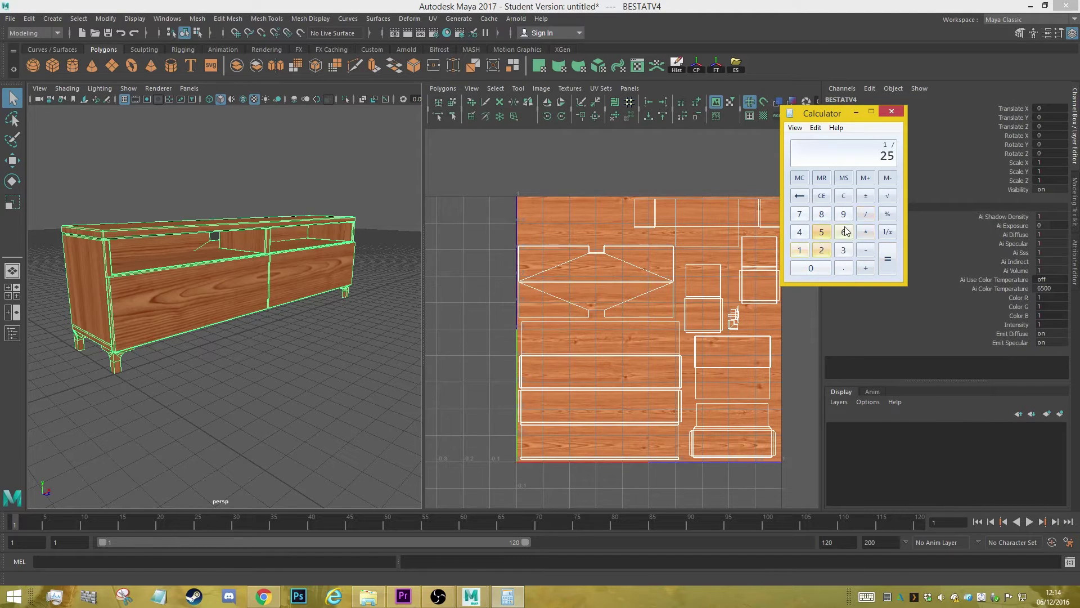
left_click(843, 232)
left_click(889, 258)
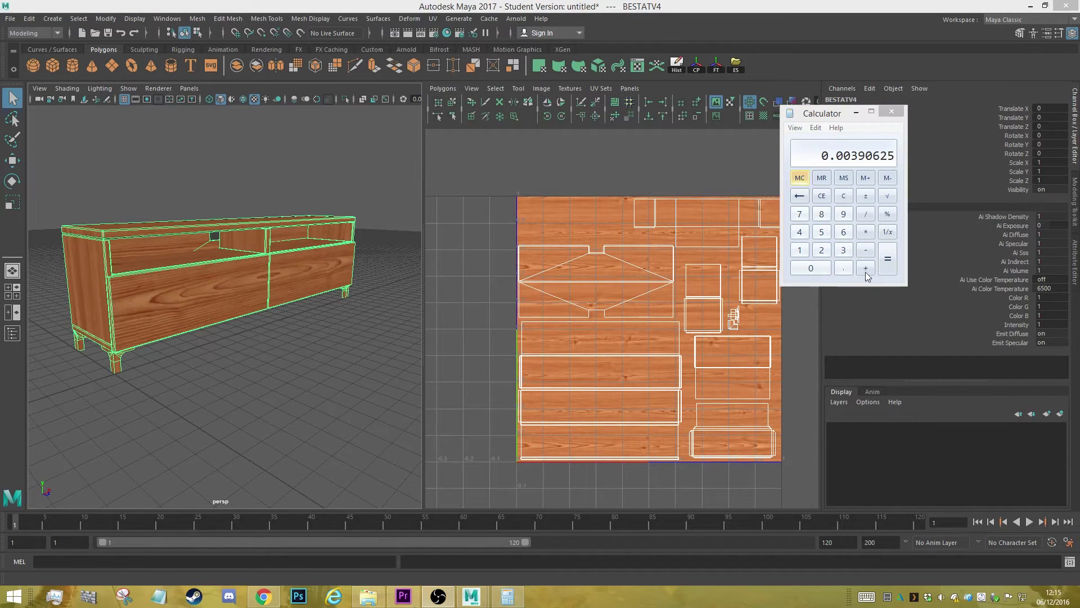
Calculate 1 divided by 128 once more, minimize the Calculator and return to Maya.
left_click(808, 251)
left_click(867, 214)
left_click(800, 251)
left_click(823, 252)
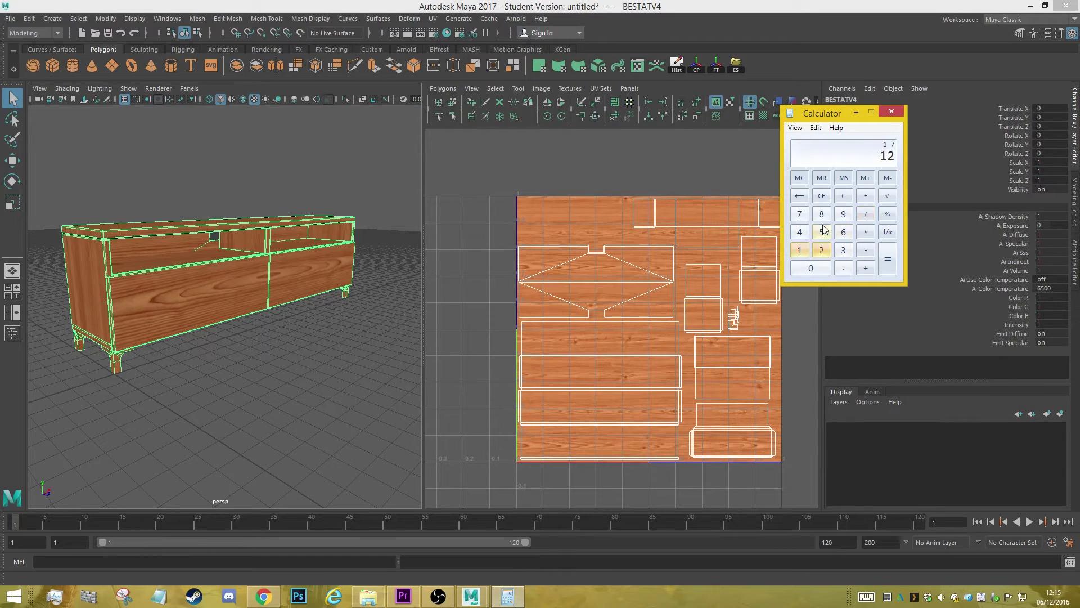
left_click(821, 214)
left_click(888, 265)
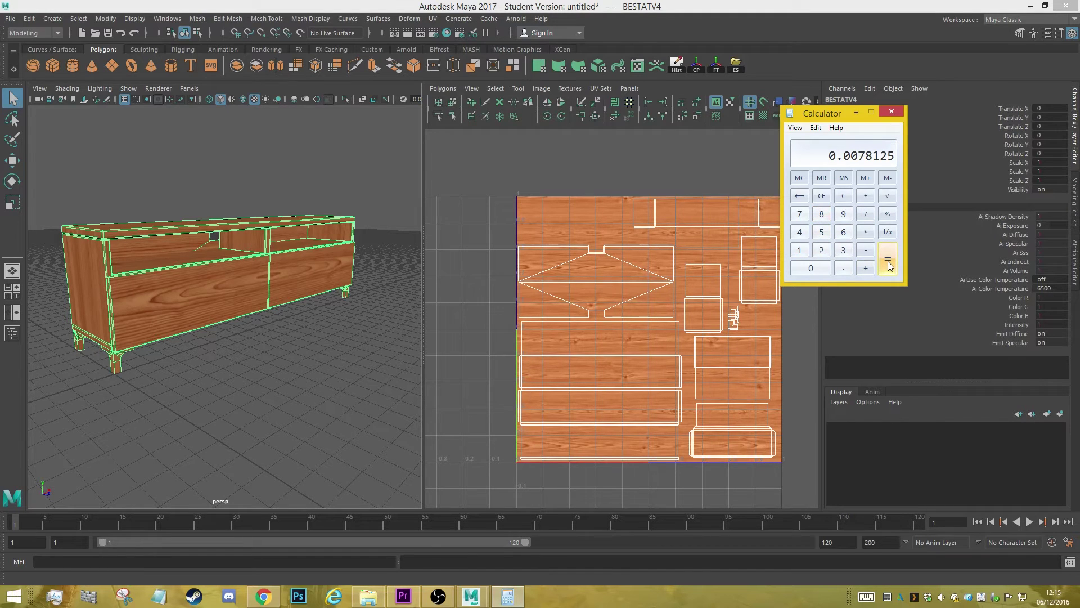
left_click(856, 113)
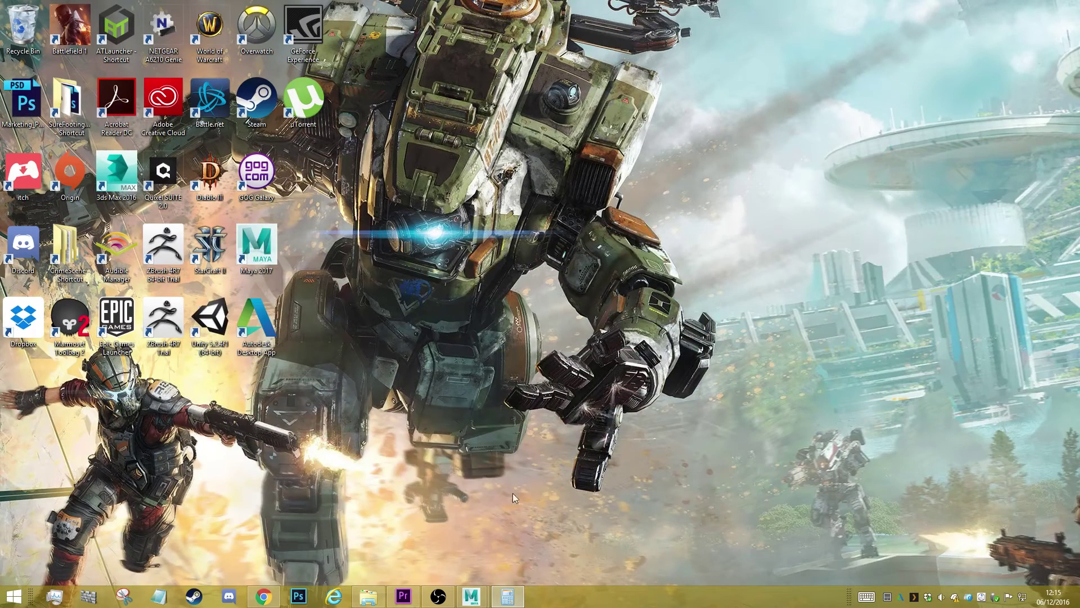
mouse_move(475, 600)
left_click(518, 503)
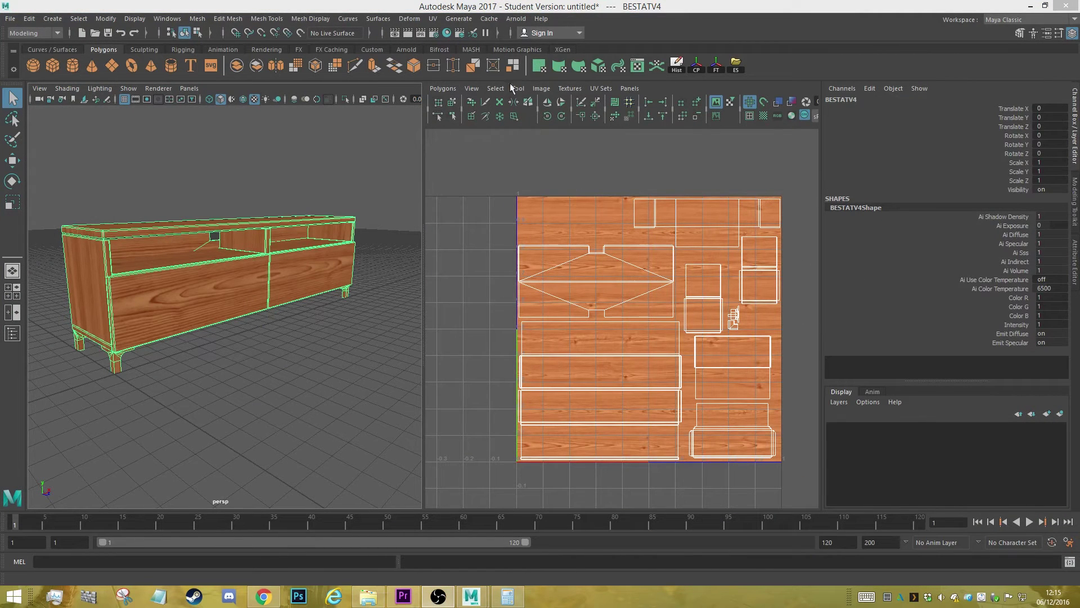
Set the UV Editor grid options to draw grid lines every 0.0078125 units and apply the setting.
left_click(474, 90)
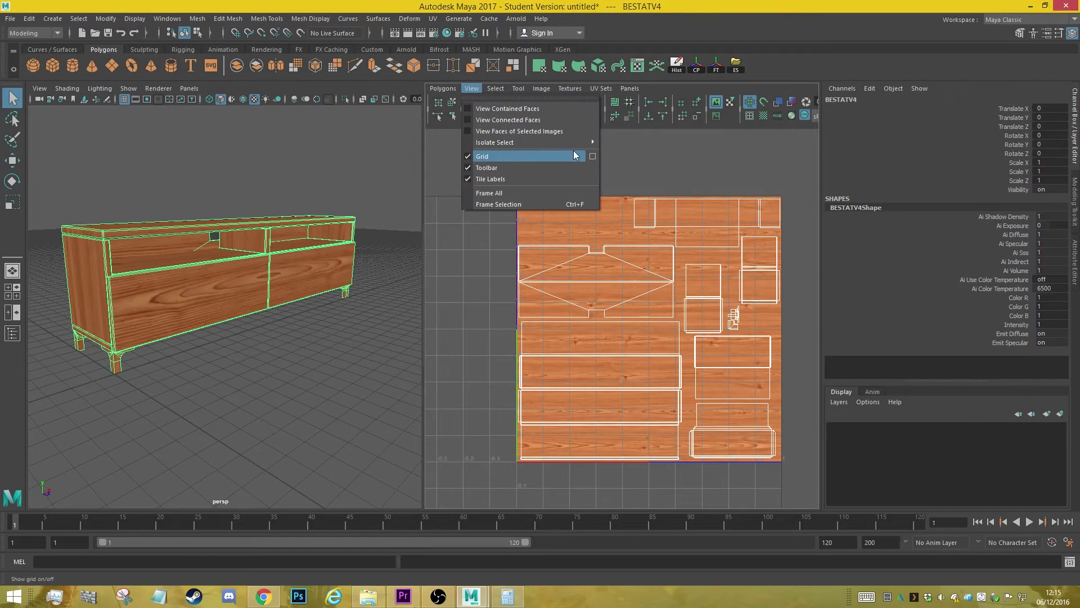
left_click(594, 155)
left_click_drag(332, 69, 487, 121)
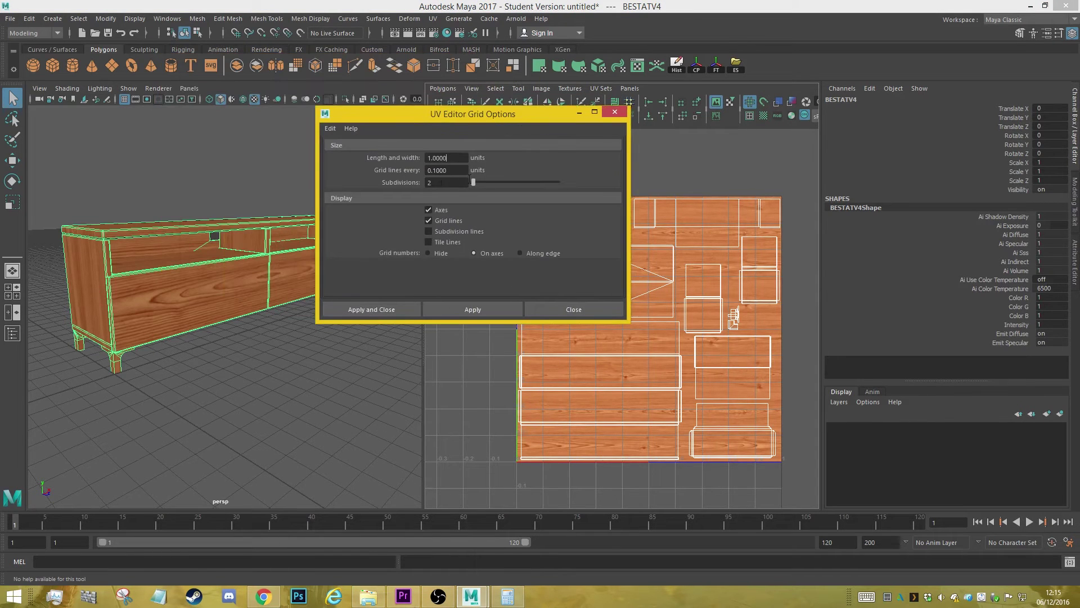
double_click(450, 170)
type("0.0078125")
type("125")
left_click(457, 309)
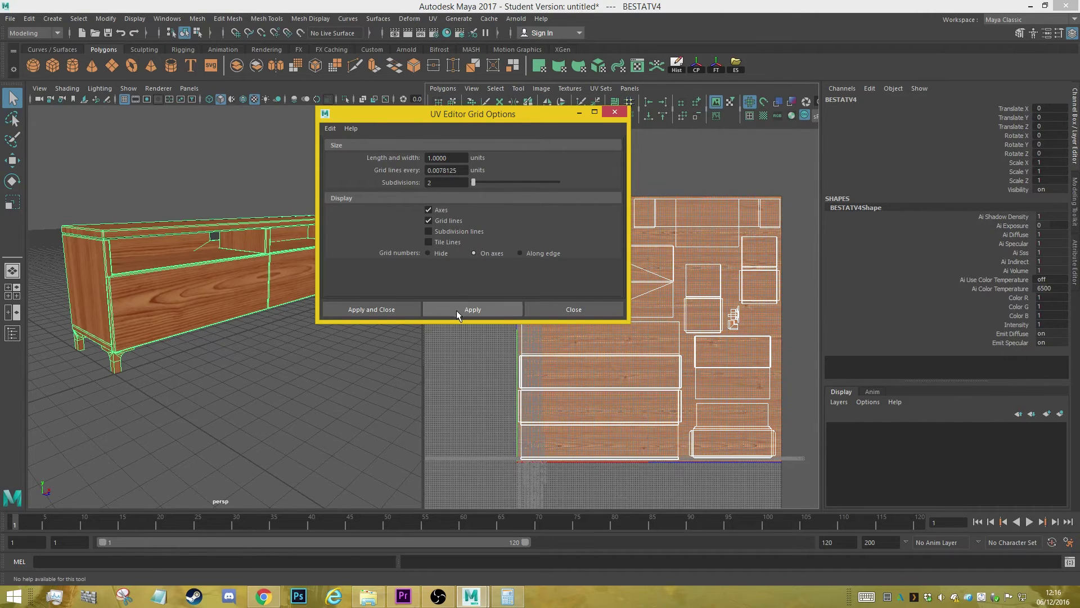
Close the grid options and examine the size of the grid squares against the wood texture in the UV Editor.
left_click(560, 309)
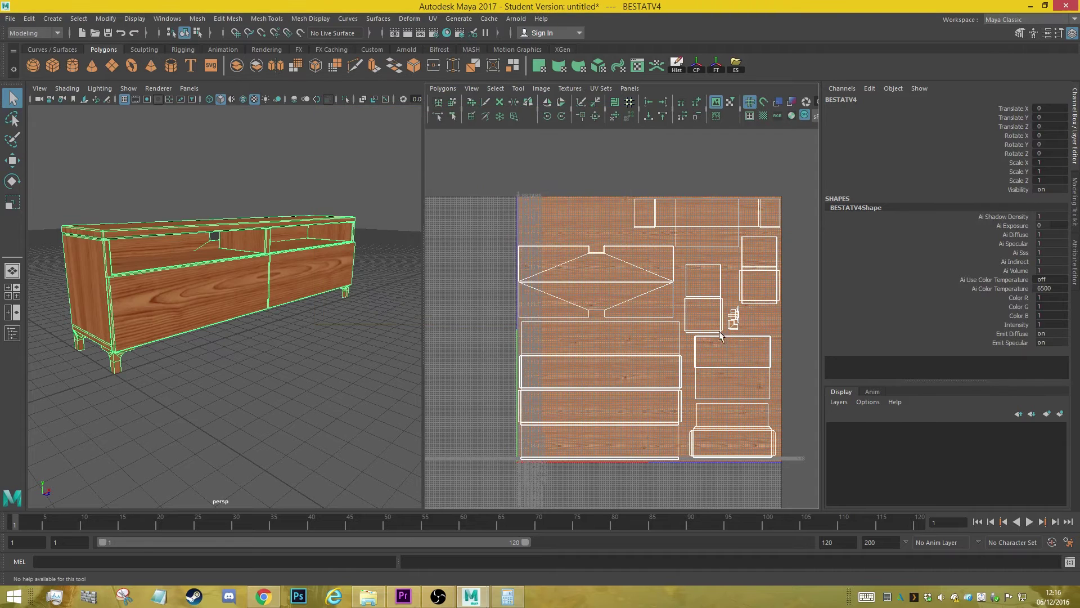
scroll(559, 219, "up", 10)
scroll(573, 299, "up", 5)
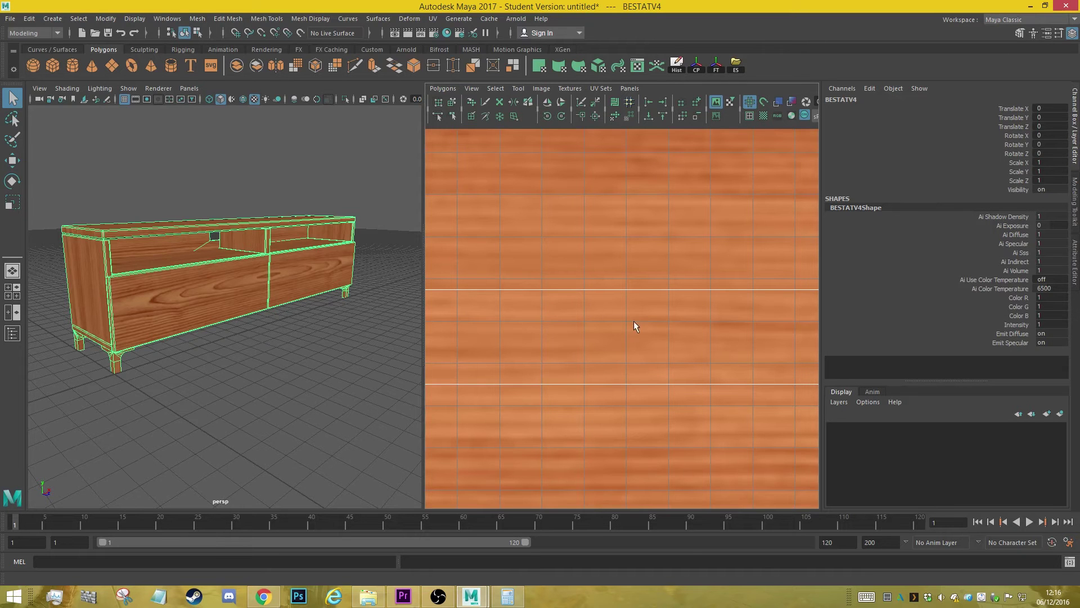
scroll(598, 369, "down", 5)
scroll(600, 371, "up", 7)
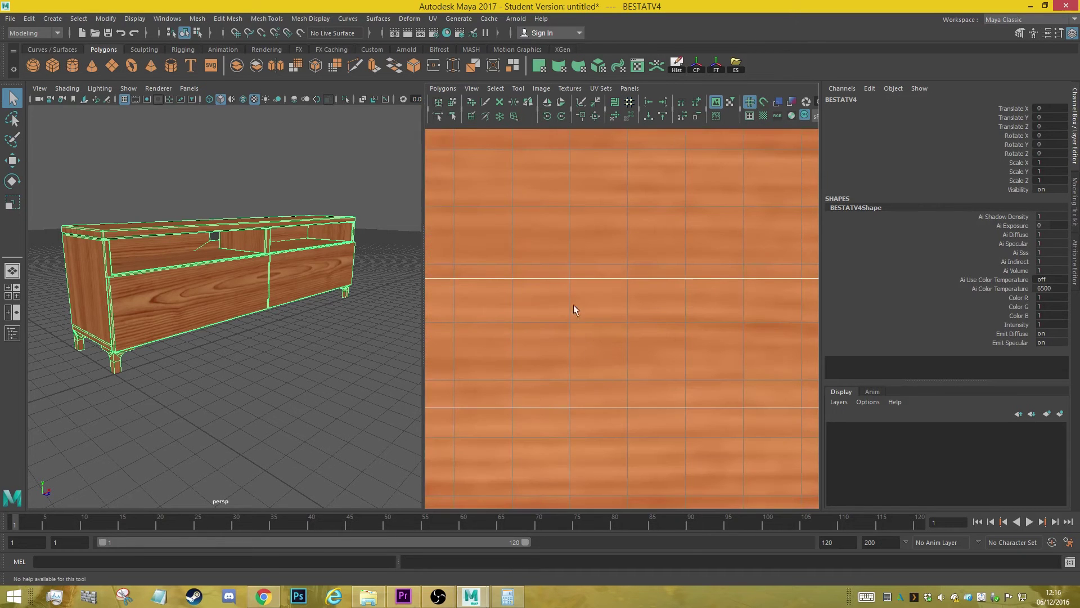
scroll(670, 354, "down", 8)
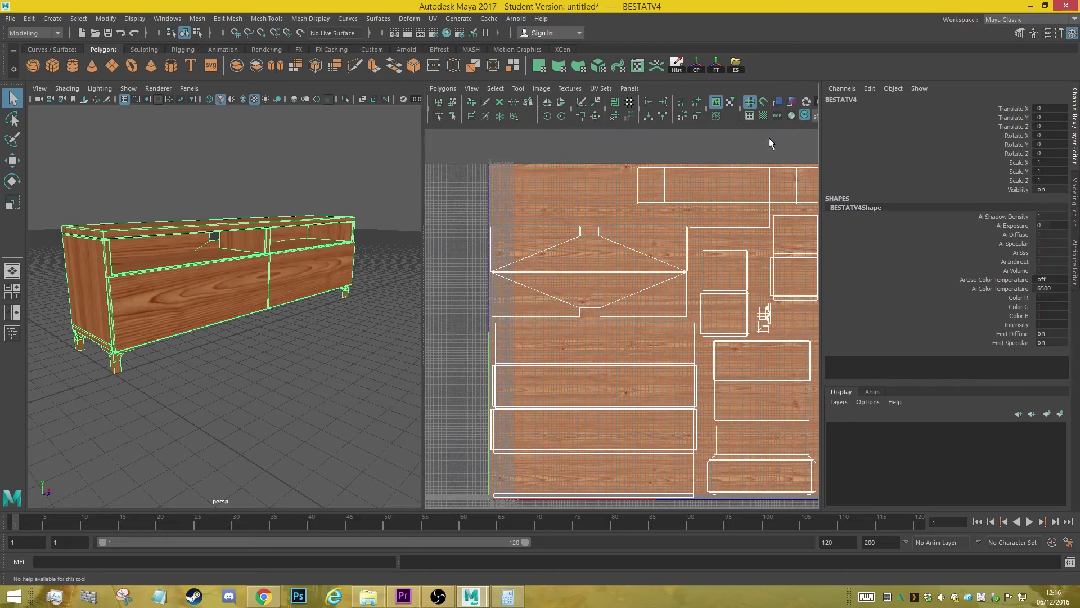
Turn on shading of the UV shells and examine the gaps between the shells against the grid squares.
left_click(779, 102)
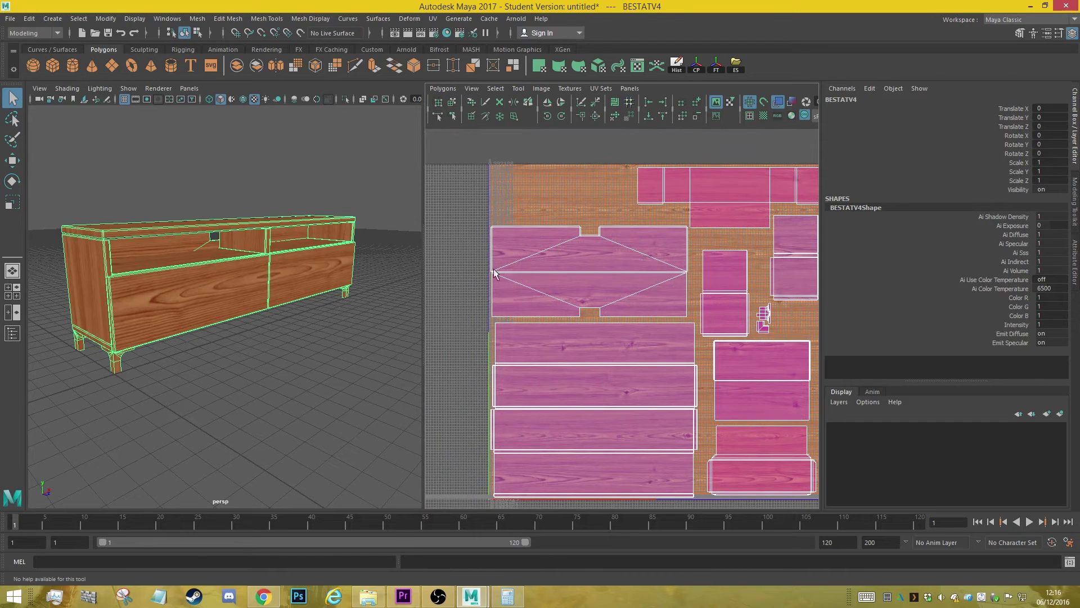
scroll(634, 329, "up", 10)
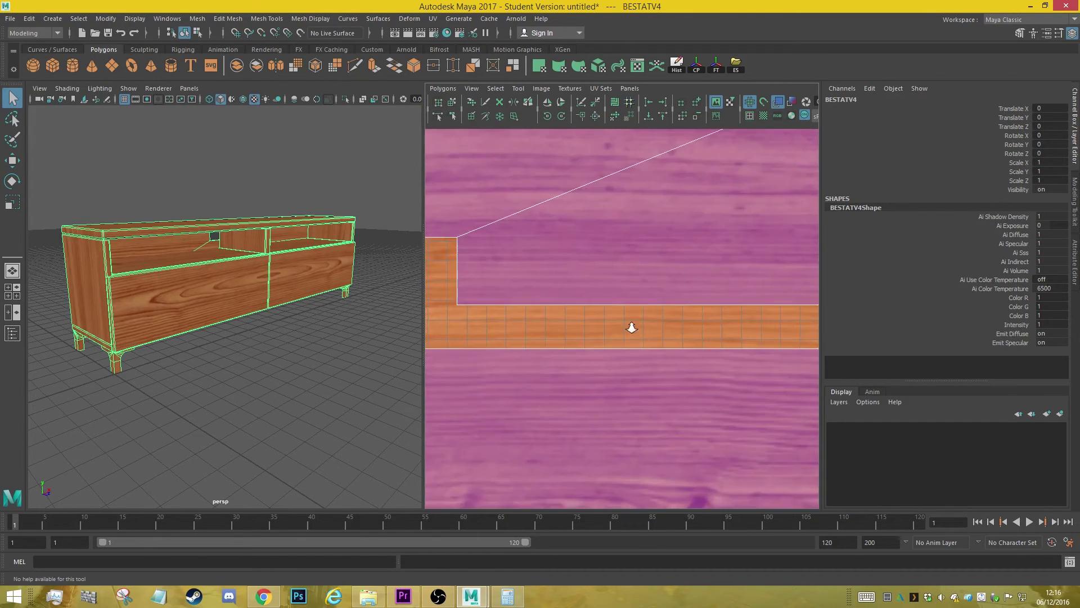
scroll(684, 403, "down", 5)
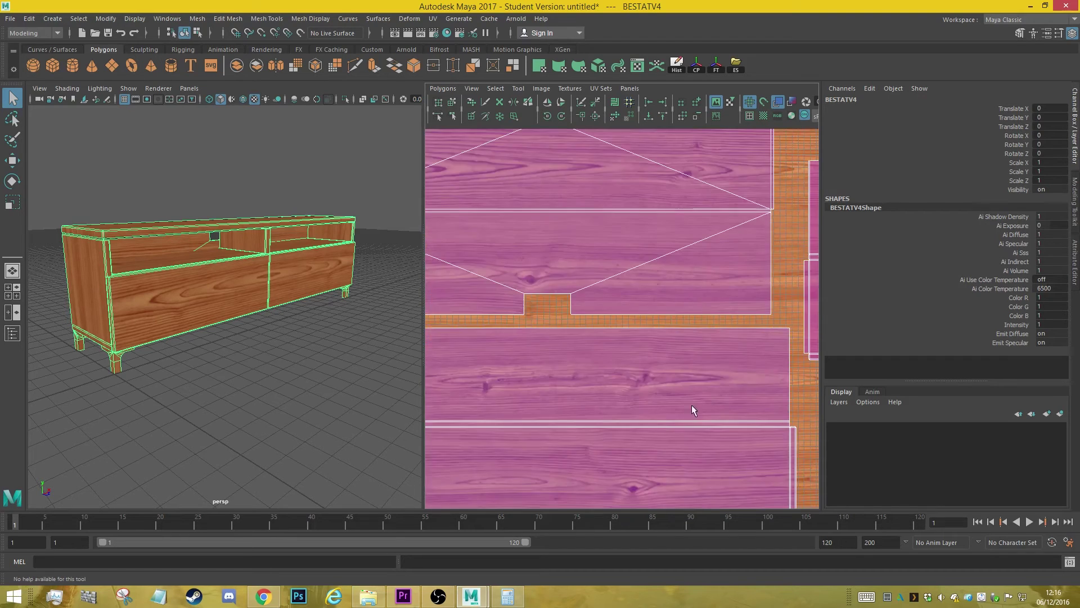
scroll(685, 361, "down", 3)
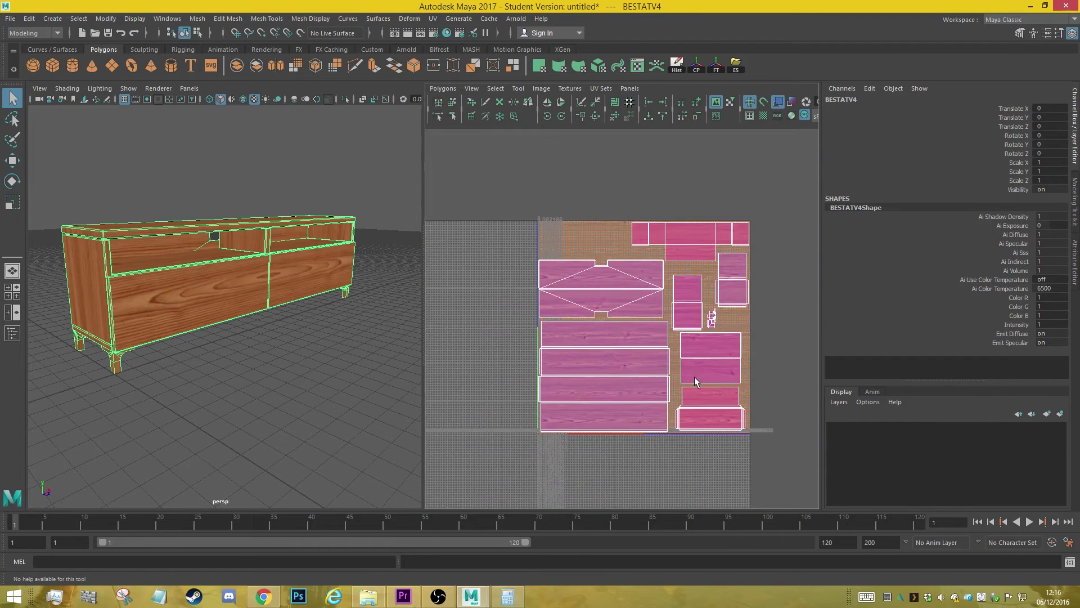
middle_click_drag(694, 376, 653, 369, "alt")
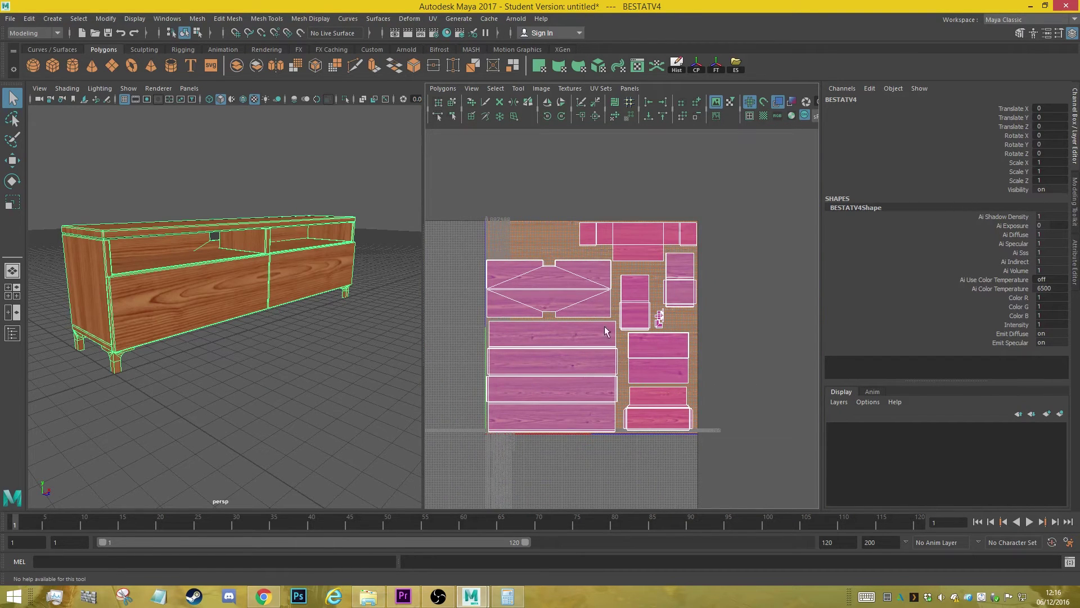
middle_click_drag(566, 258, 621, 275, "alt")
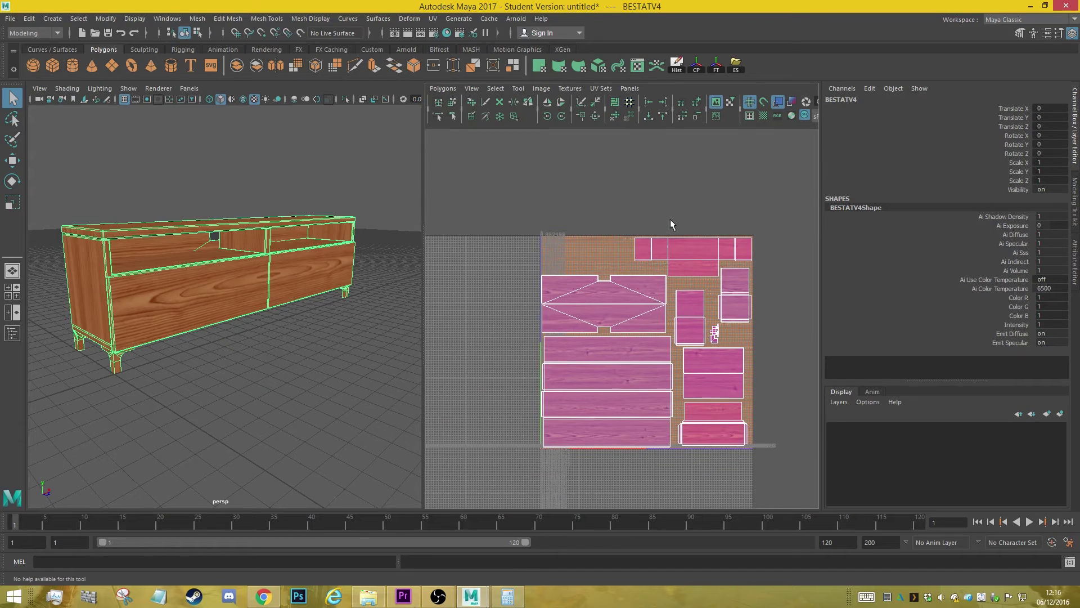
scroll(616, 262, "up", 5)
scroll(609, 454, "up", 2)
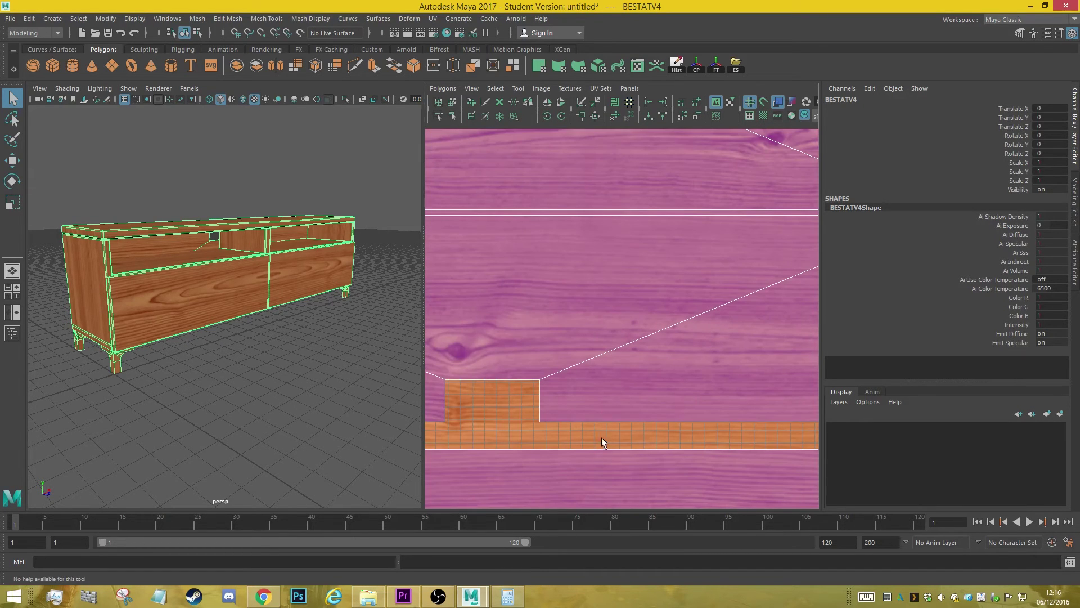
scroll(699, 414, "down", 6)
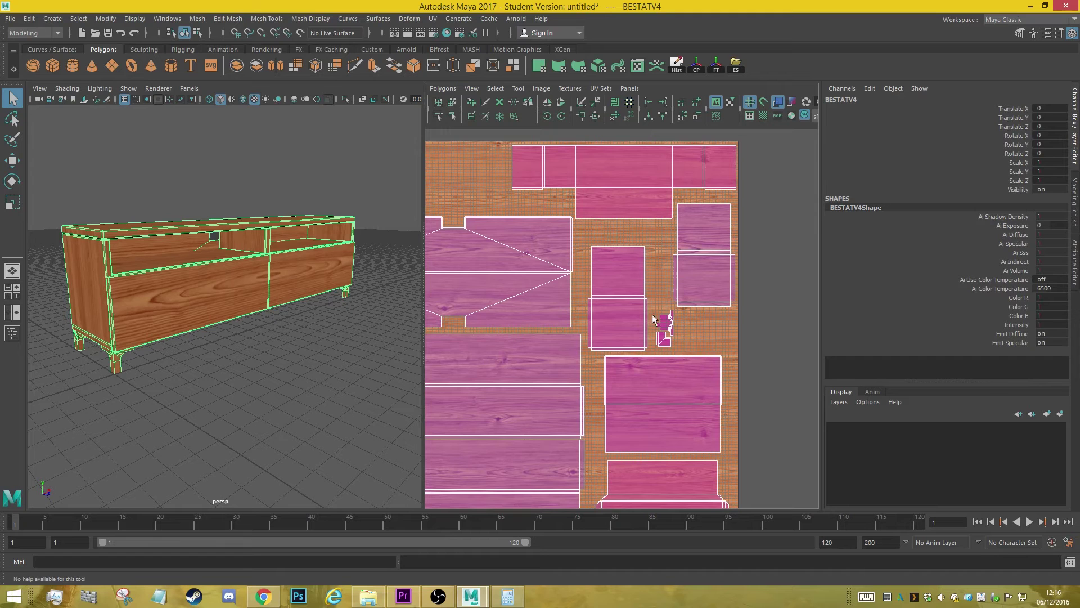
middle_click_drag(523, 262, 673, 269, "alt")
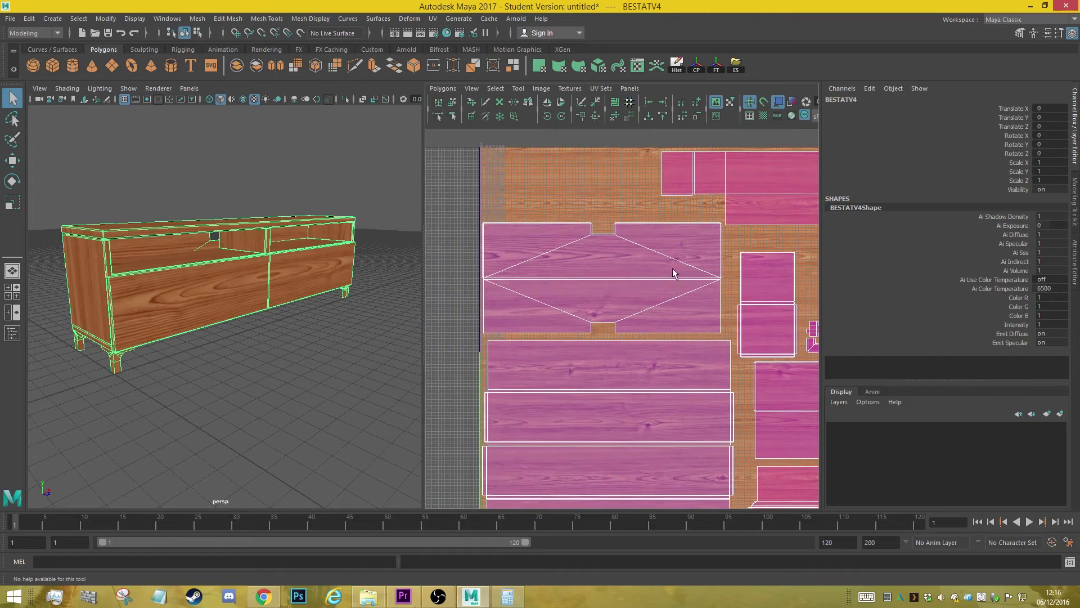
scroll(531, 281, "down", 4)
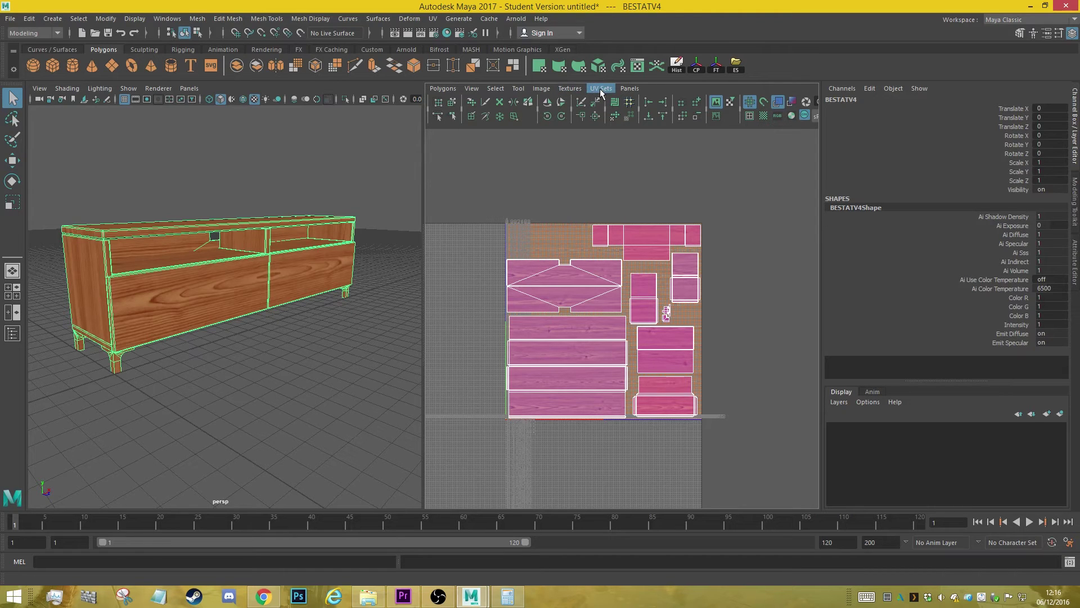
Put the TV cabinet into Object Mode.
left_click(442, 88)
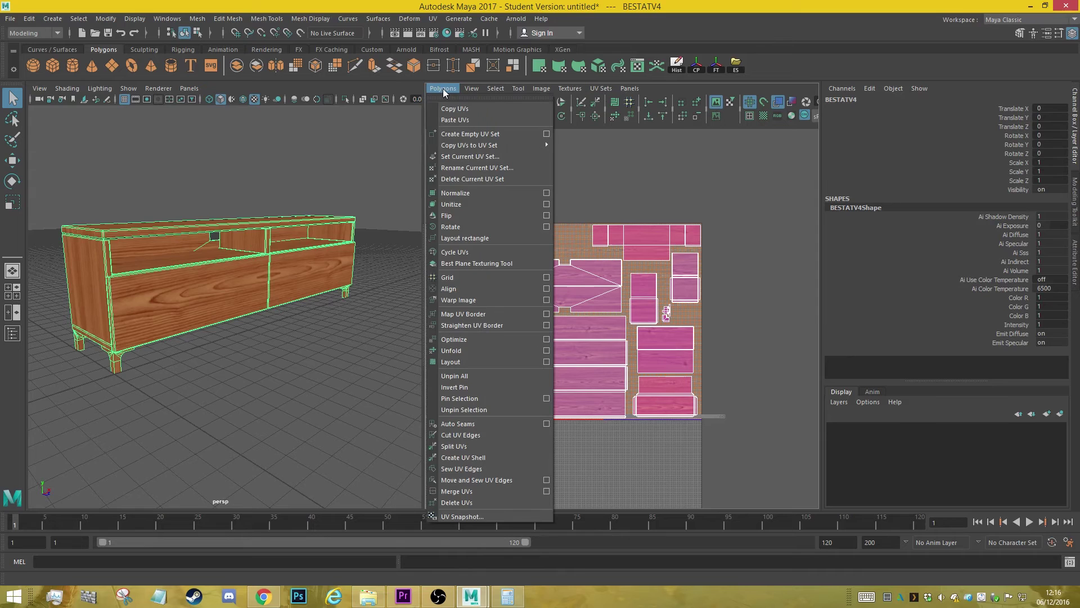
left_click(266, 251)
right_click(267, 252)
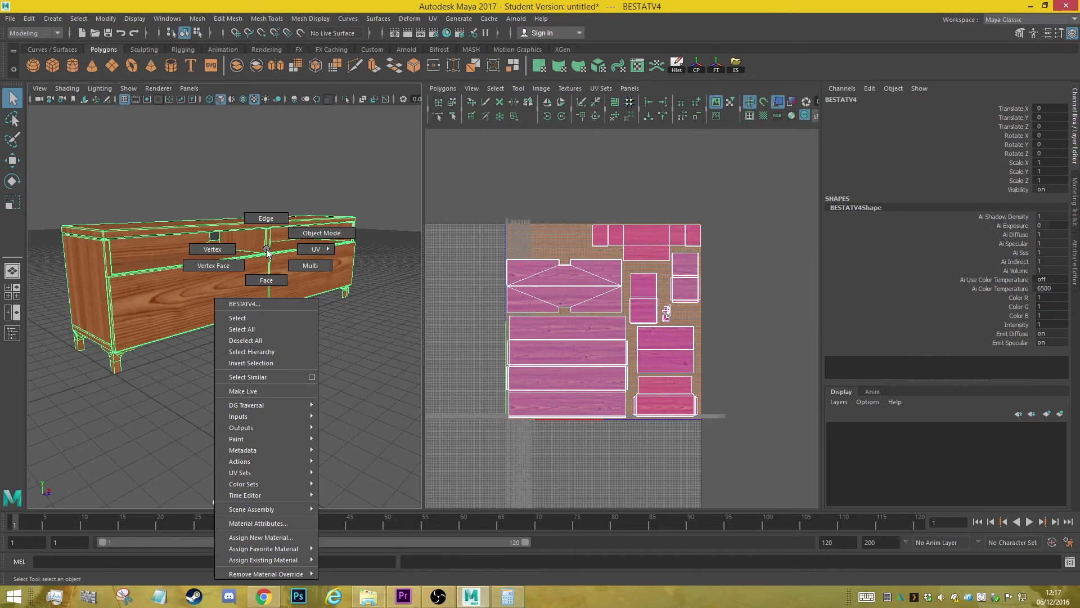
right_click_drag(267, 252, 315, 231)
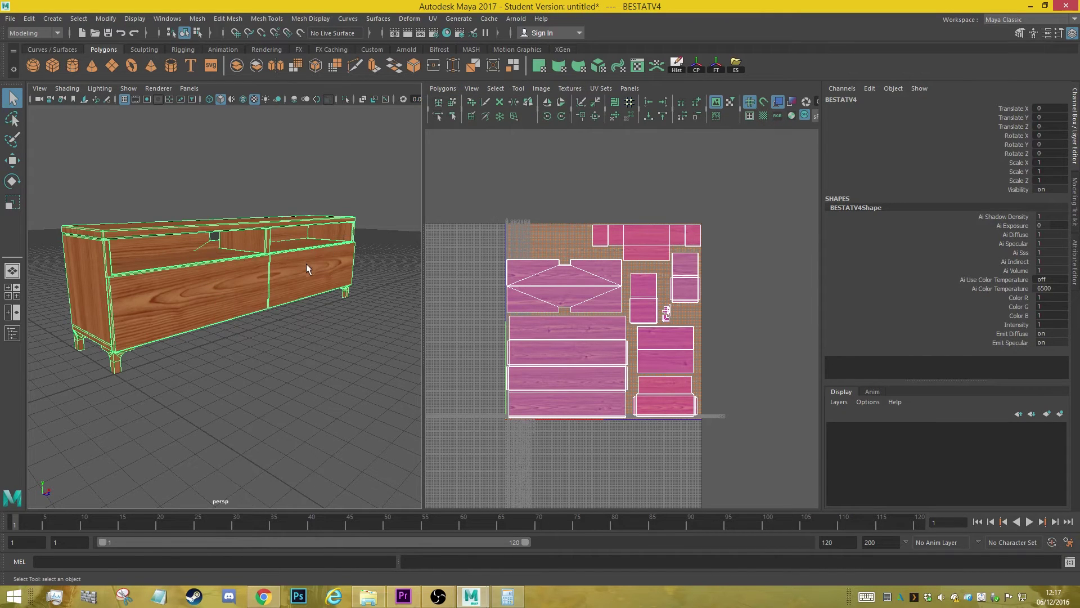
Copy the cabinet's current UVs into a new UV set named Lightmap.
left_click(442, 88)
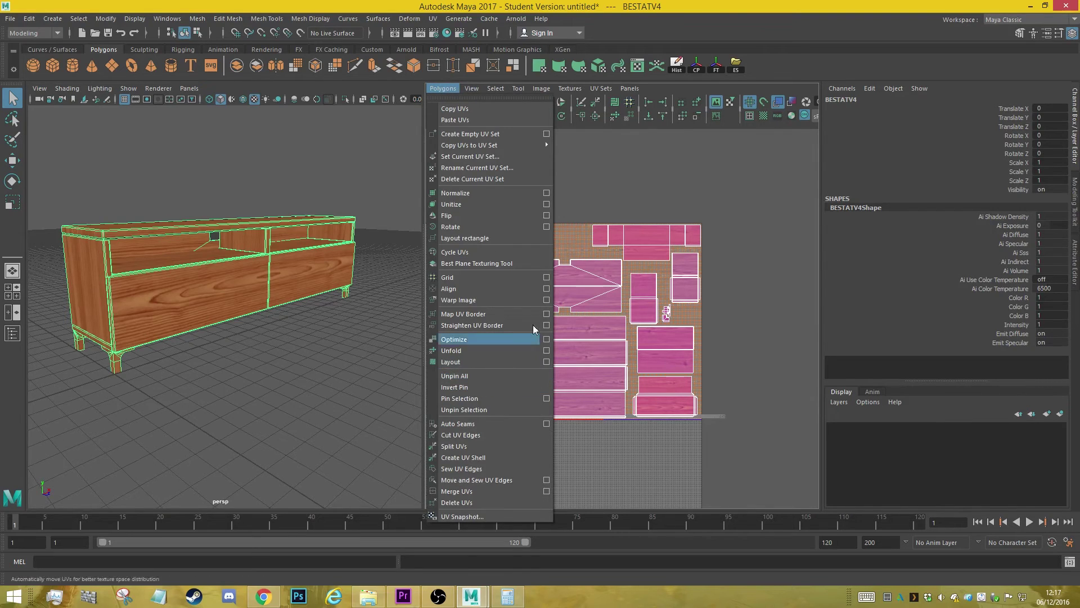
mouse_move(538, 148)
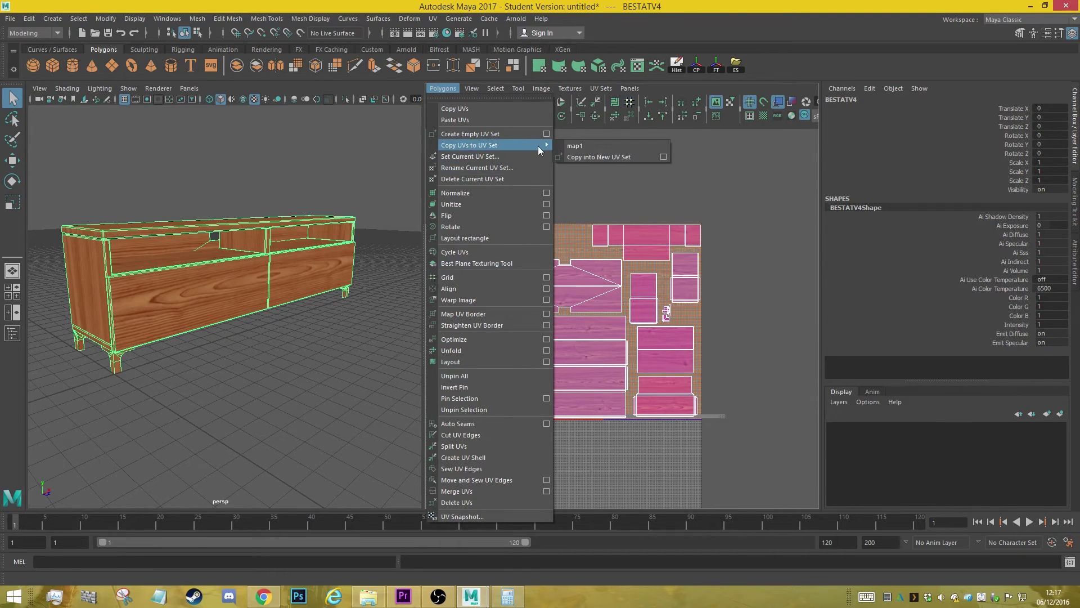
left_click(663, 158)
left_click_drag(513, 114, 290, 115)
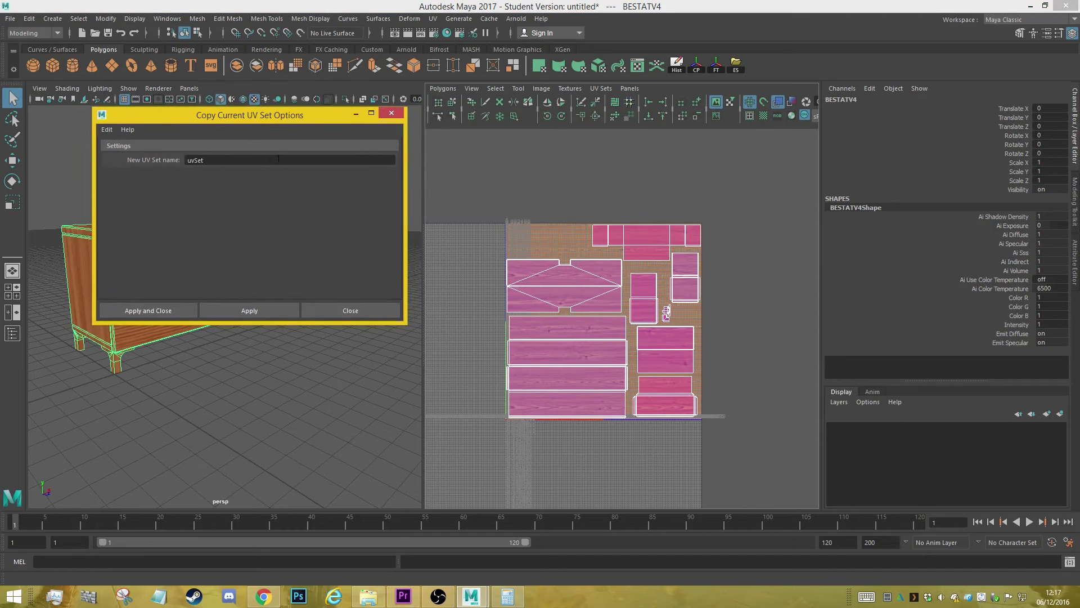
double_click(221, 162)
type("Lightmap")
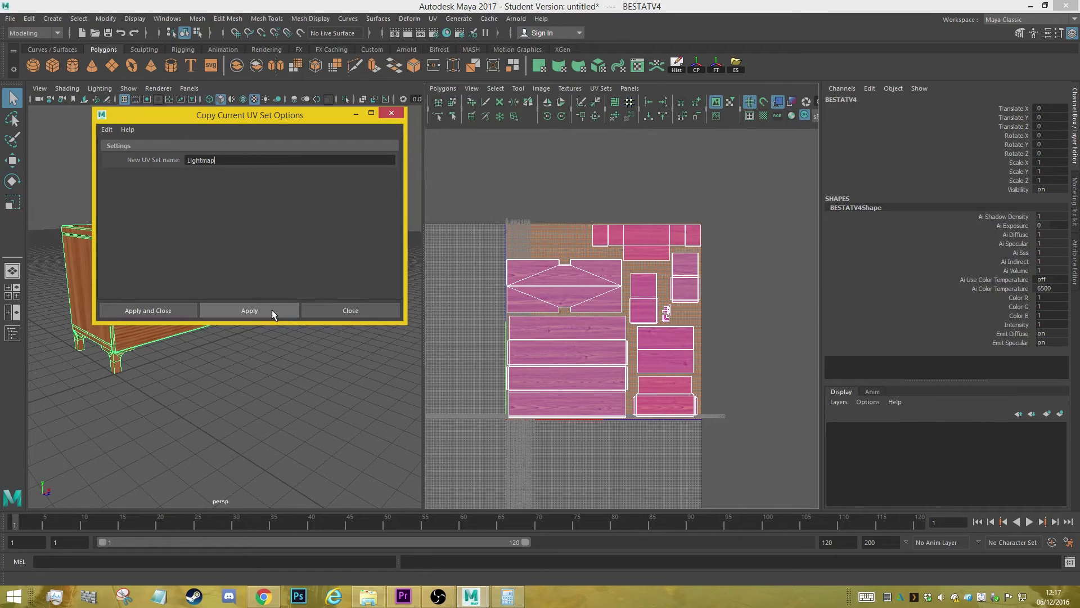
left_click(164, 310)
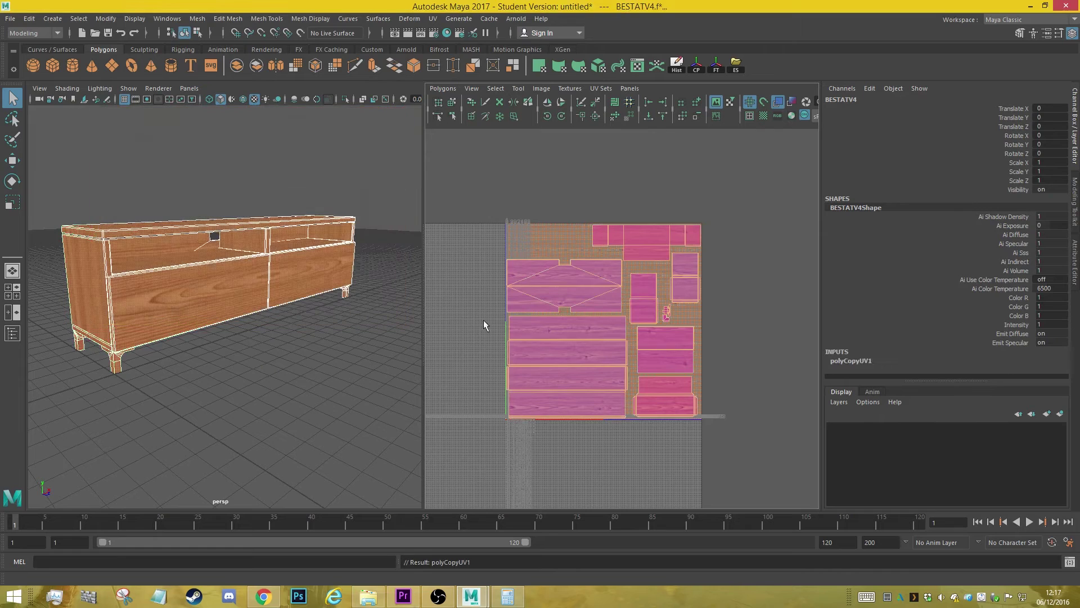
Switch the cabinet's active UV set to map1 and back to Lightmap.
left_click(600, 88)
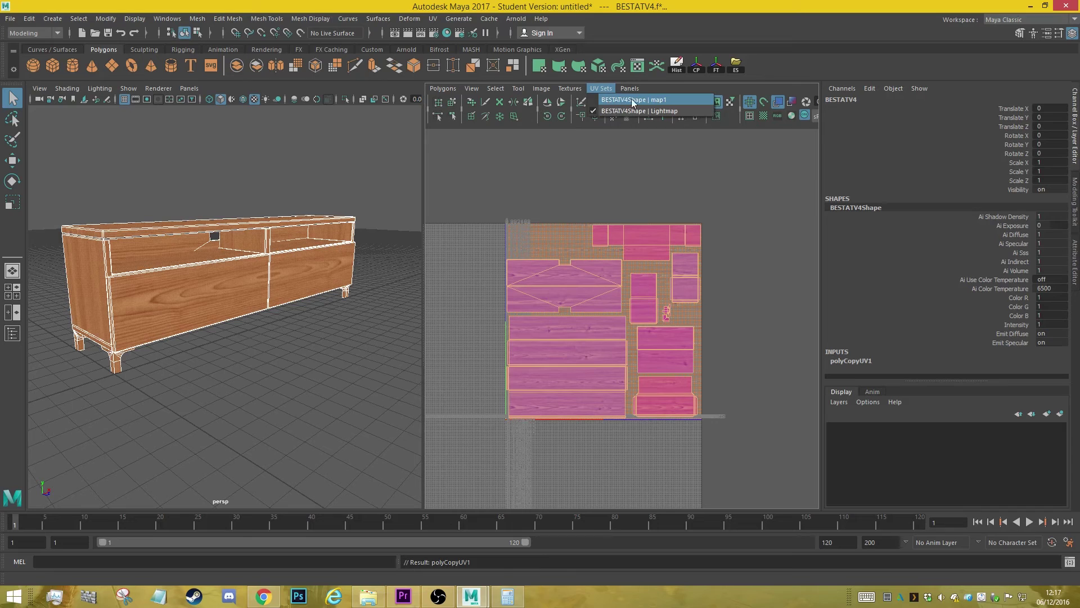
left_click(621, 100)
left_click(601, 88)
left_click(621, 107)
left_click(599, 88)
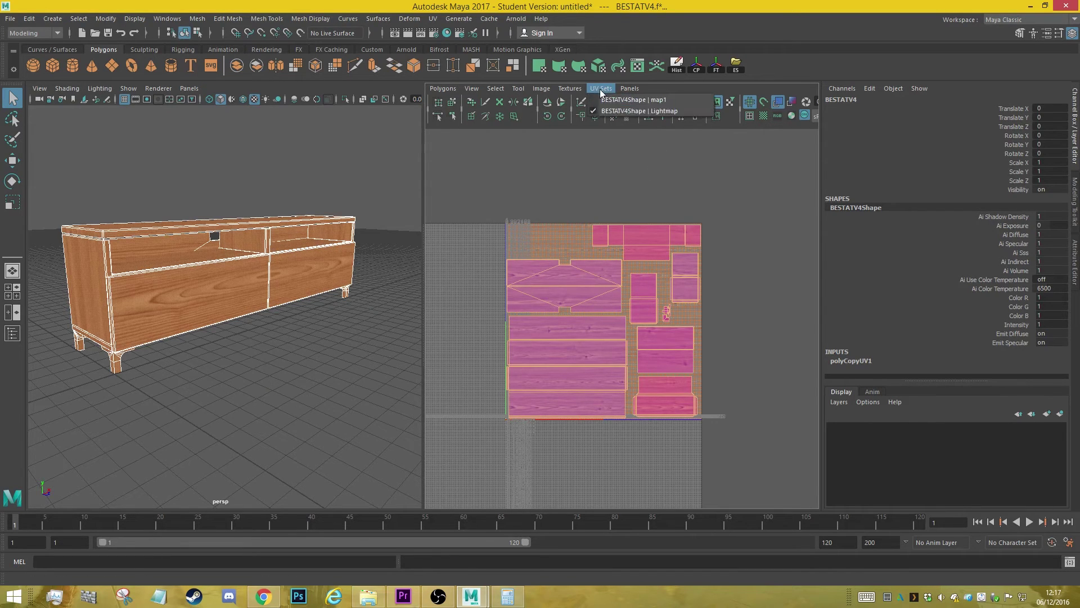
left_click(735, 248)
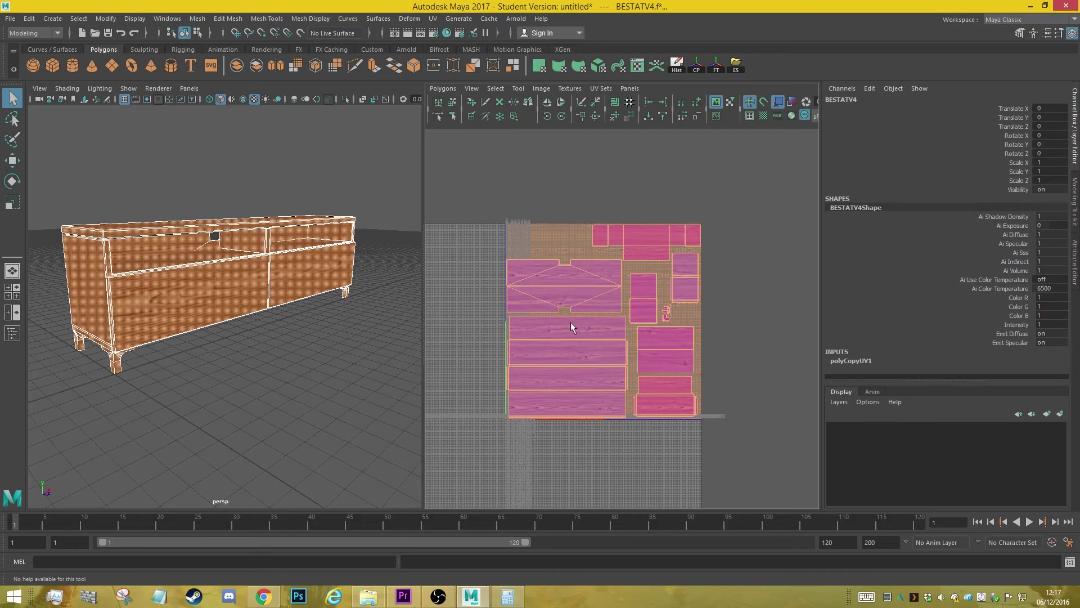
Switch to UV selection in the UV Editor and select all UVs of the Lightmap set.
right_click_drag(564, 254, 611, 255)
left_click_drag(506, 180, 695, 419)
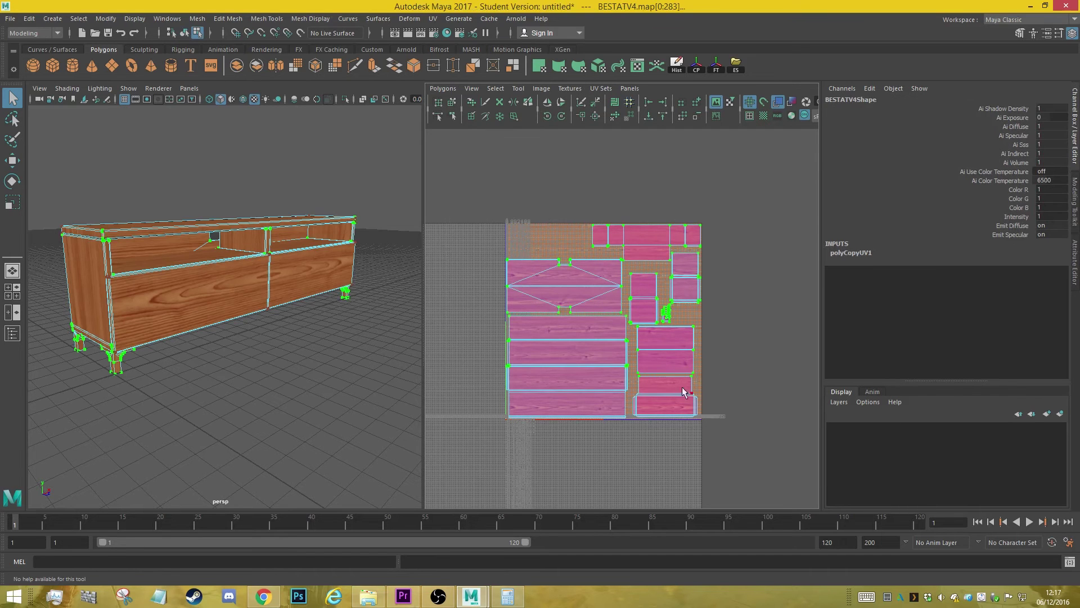
left_click_drag(472, 194, 728, 413)
Move all selected Lightmap shells up and to the right, outside the textured UV square.
scroll(728, 414, "down", 2)
key("w")
middle_click_drag(589, 231, 723, 181)
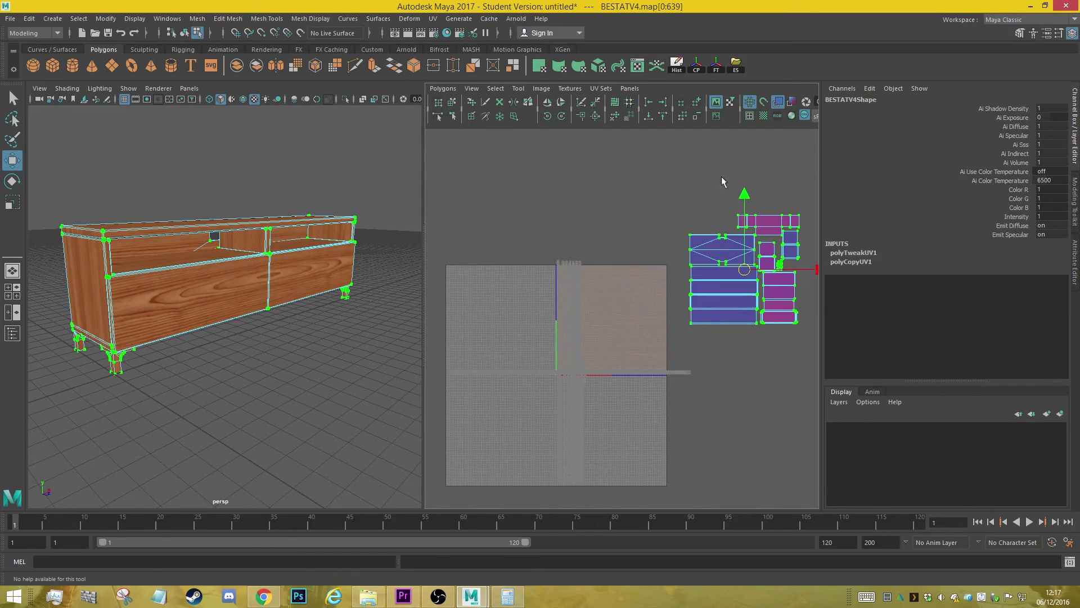
Compare the shell positions in the map1 and Lightmap UV sets, ending on Lightmap.
left_click(601, 88)
left_click(609, 99)
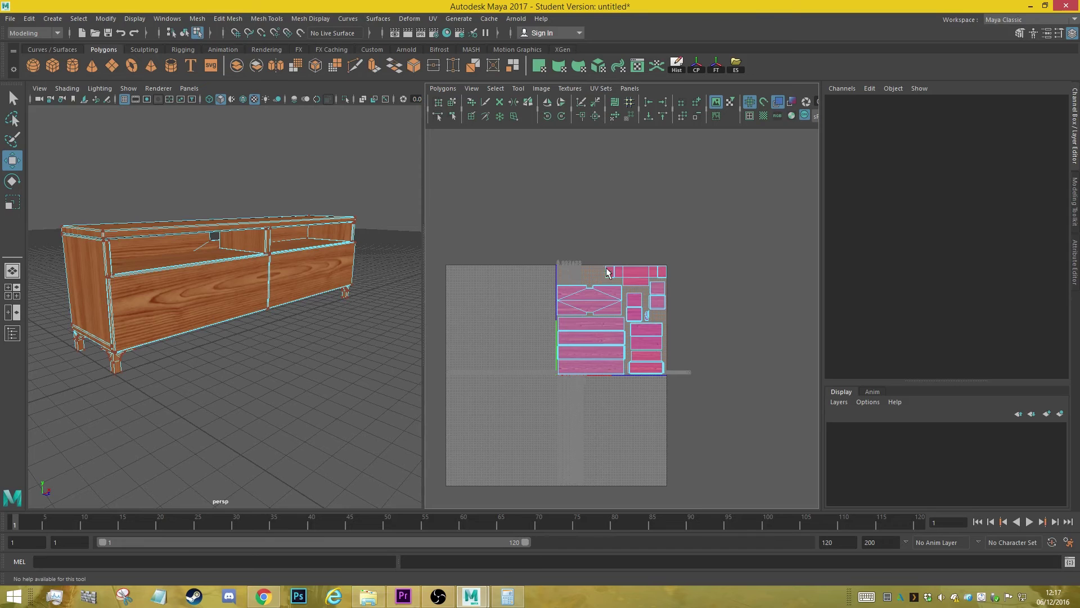
left_click(600, 90)
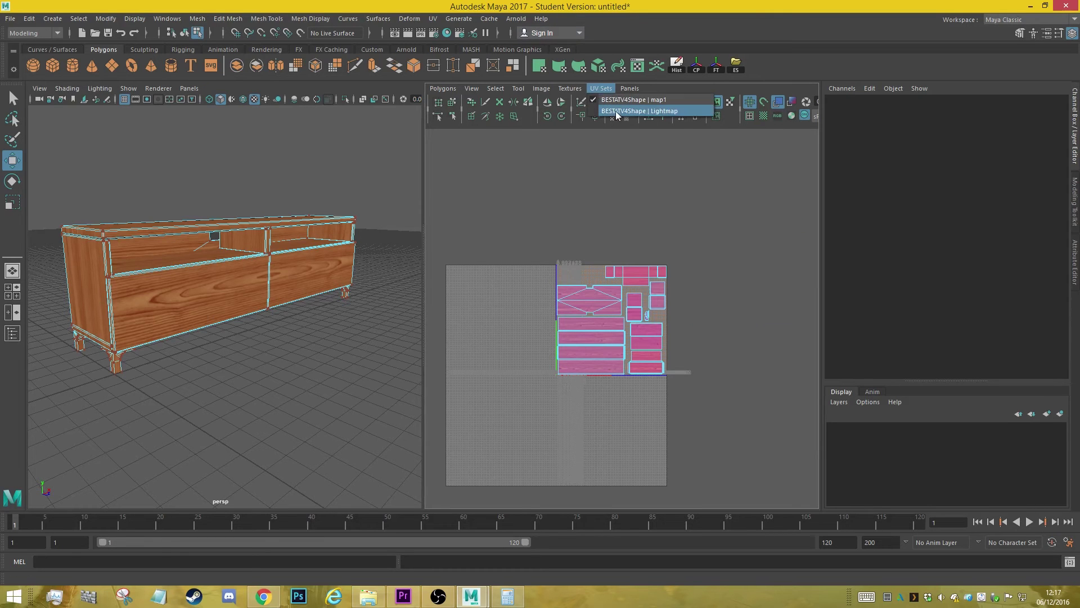
left_click(617, 111)
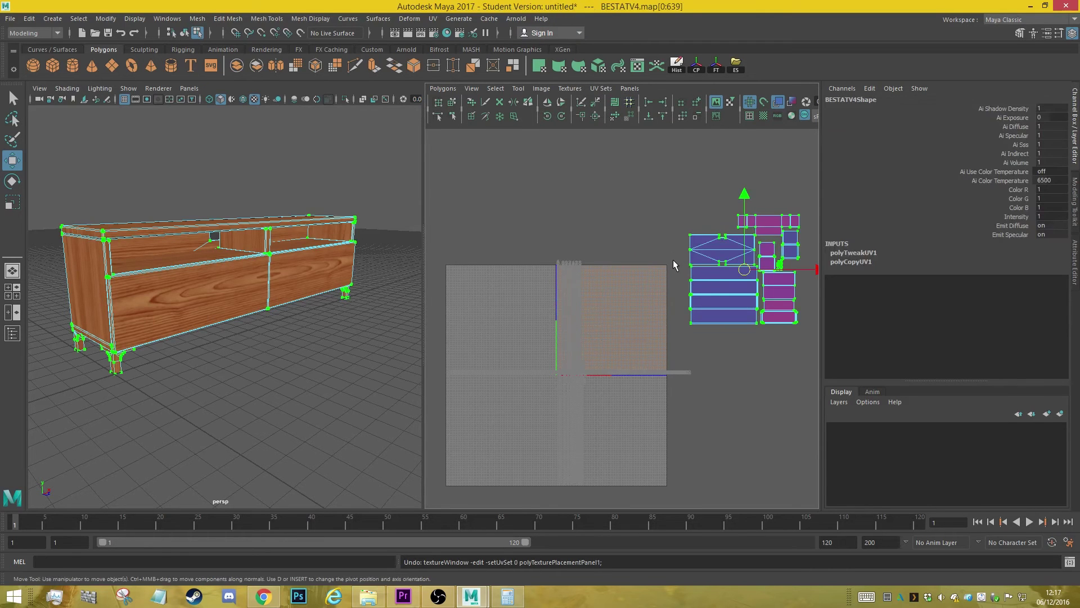
key("f")
scroll(627, 327, "down", 3)
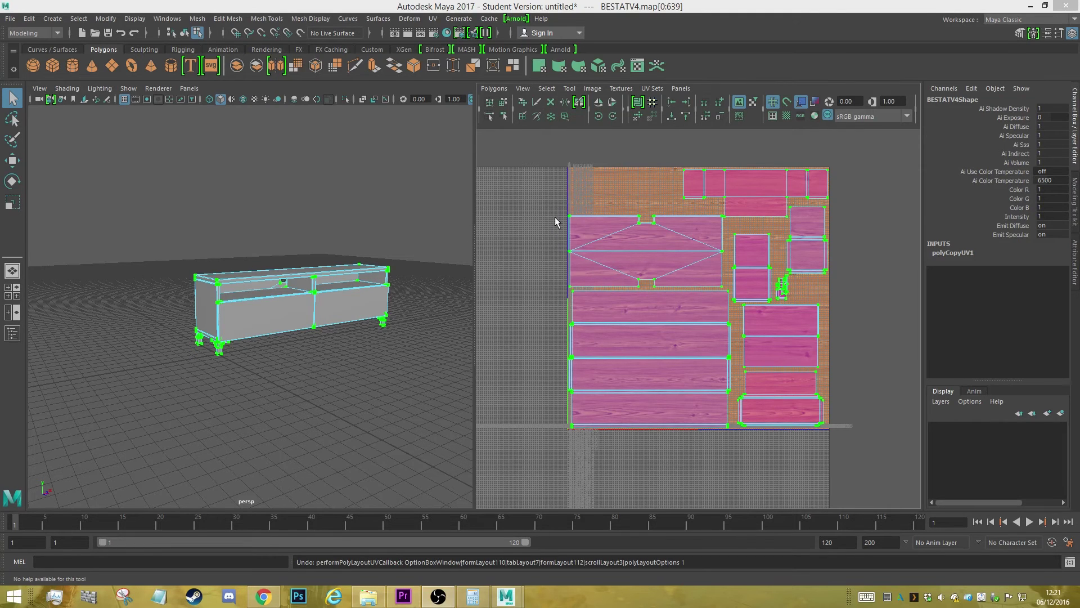
Lay out the Lightmap UVs with the Legacy method, into region, uniform scale, 90-degree rotation, 128 Map spacing preset and 0.8 percentage space.
left_click(495, 89)
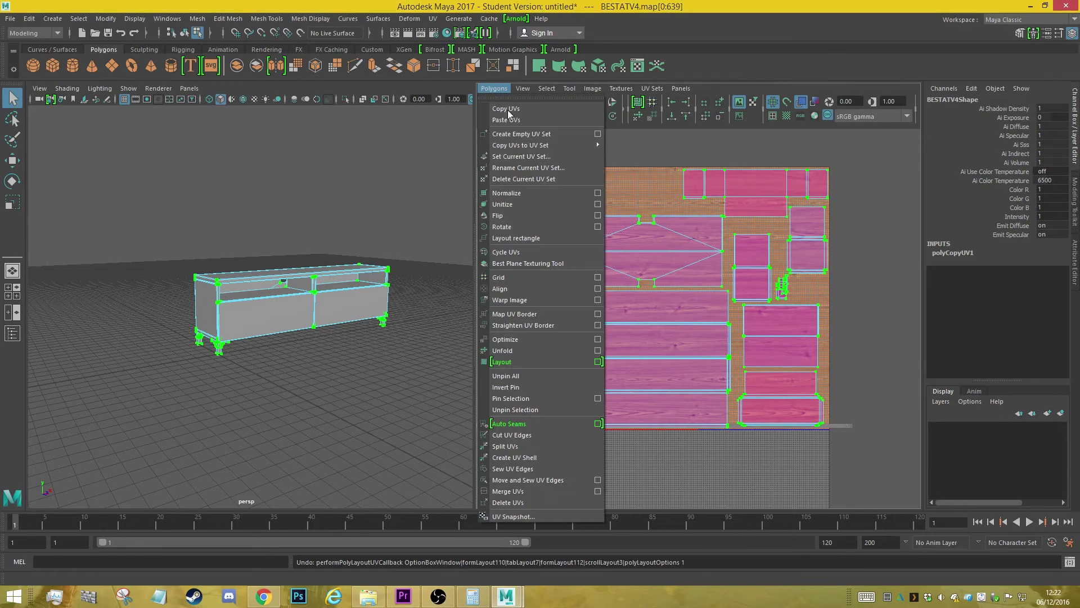
left_click(597, 361)
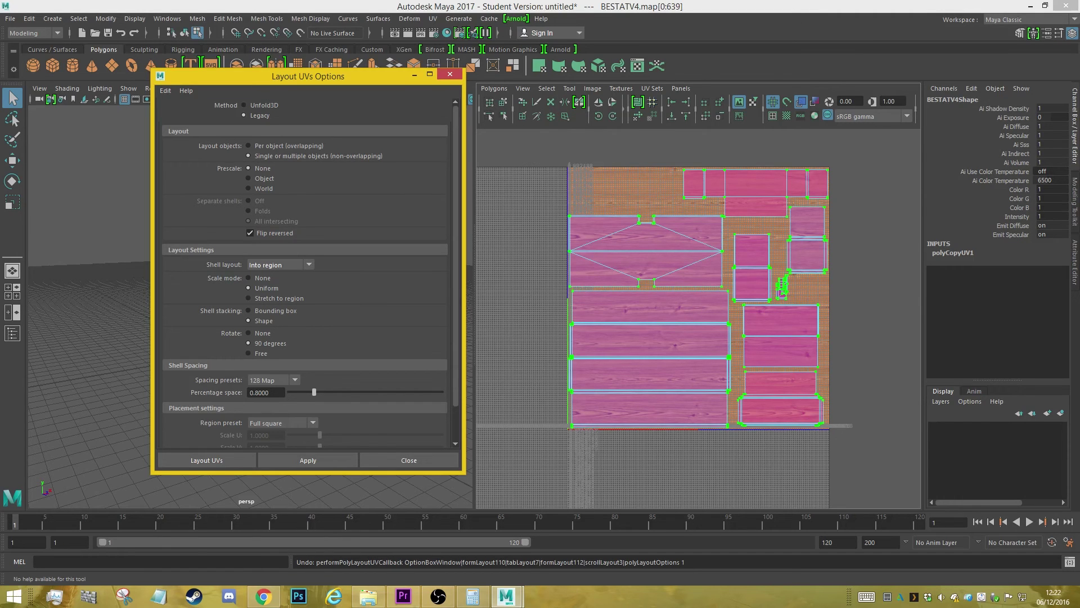
key("alt+Tab")
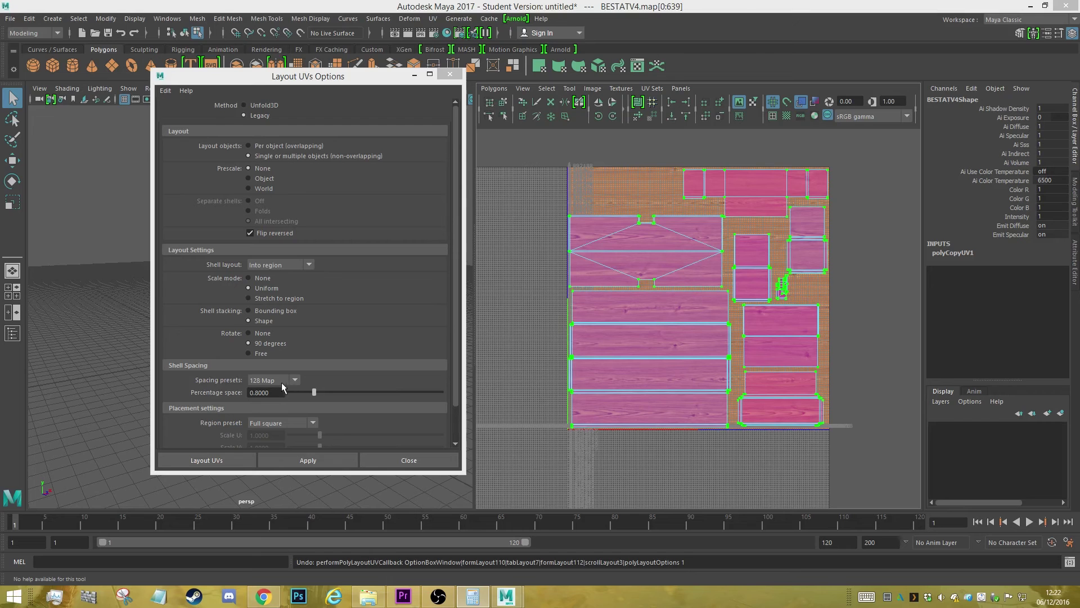
left_click(323, 458)
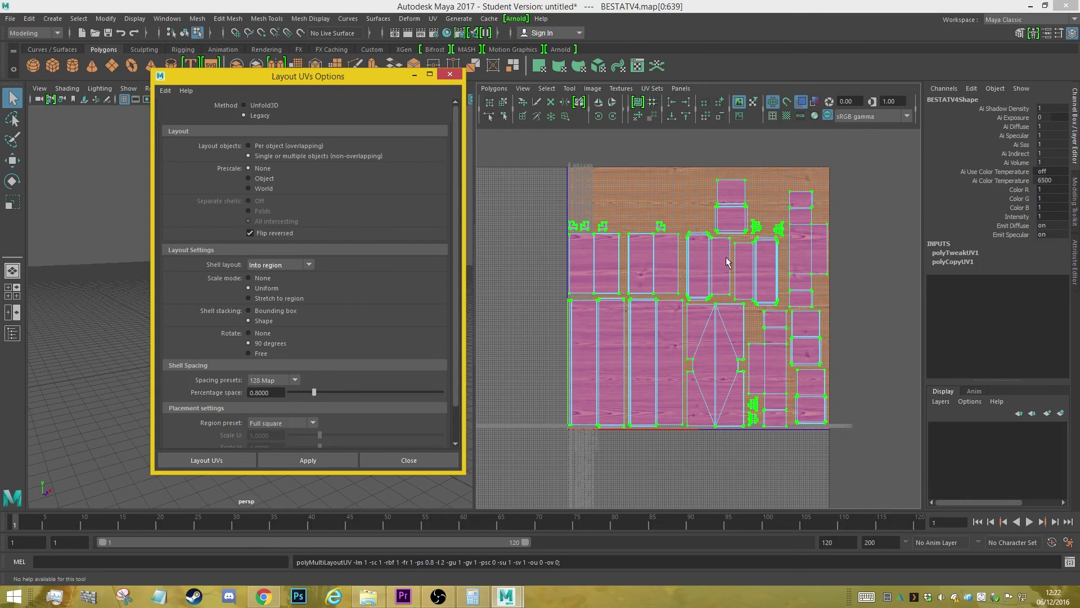
Show the checker map behind the Lightmap shells and examine the gaps between shells against the pixel grid.
scroll(699, 282, "up", 8)
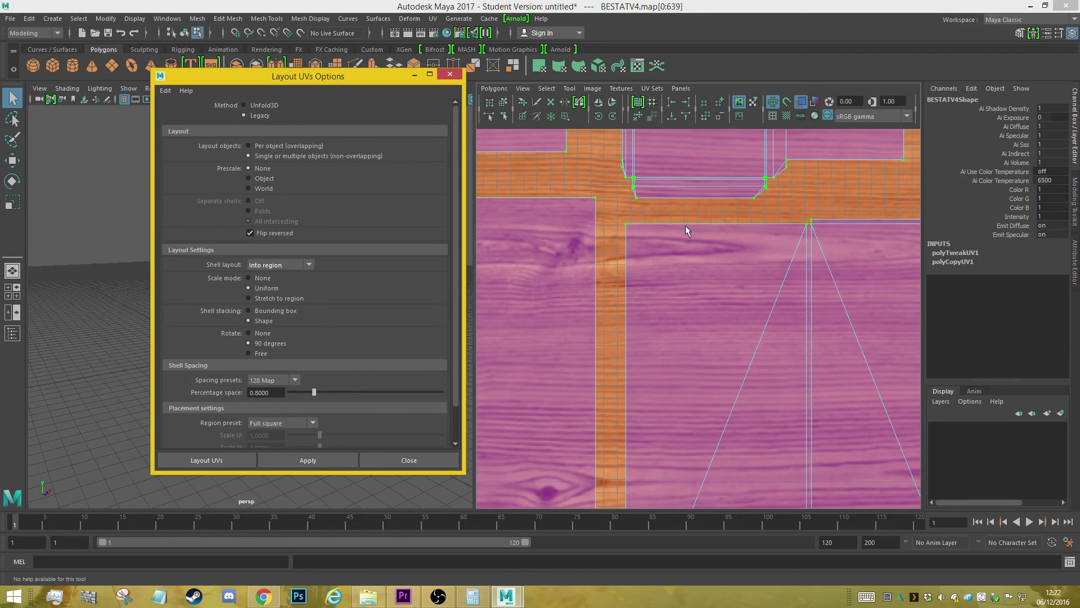
scroll(683, 227, "down", 6)
scroll(753, 402, "up", 5)
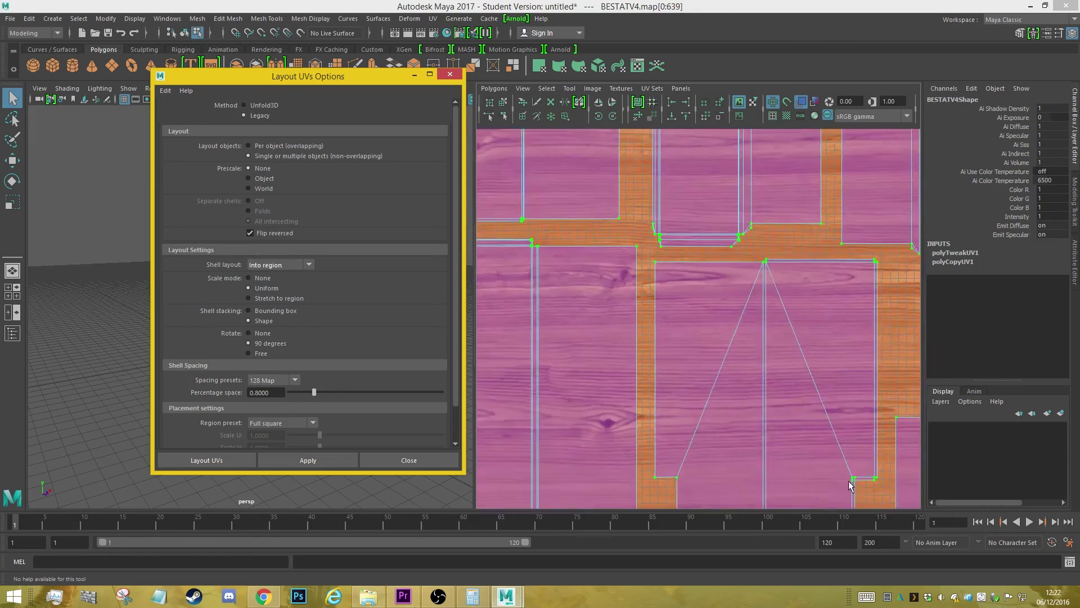
scroll(821, 435, "down", 4)
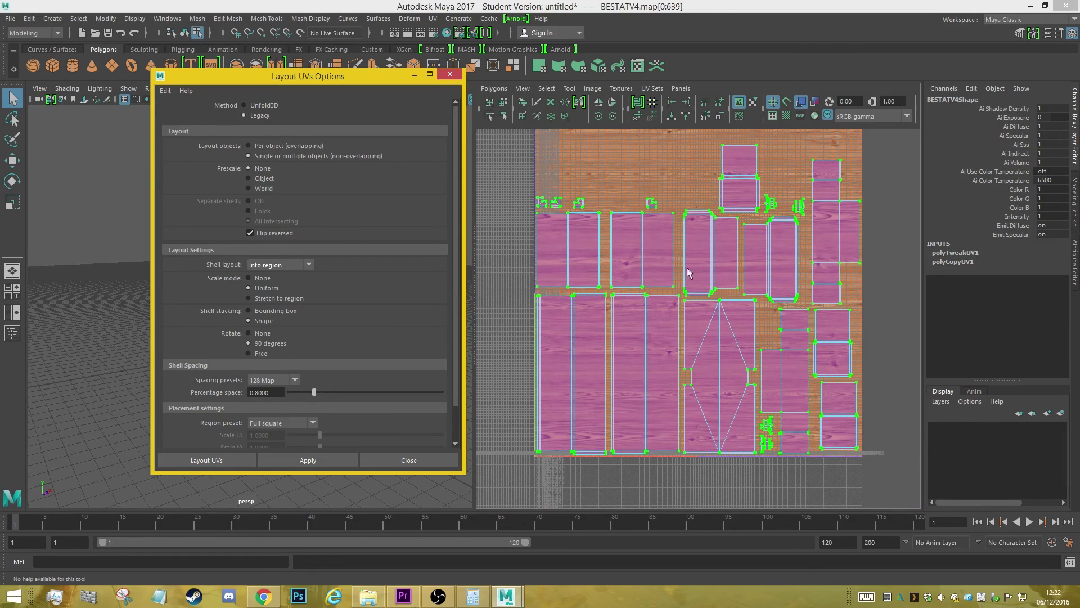
left_click(786, 116)
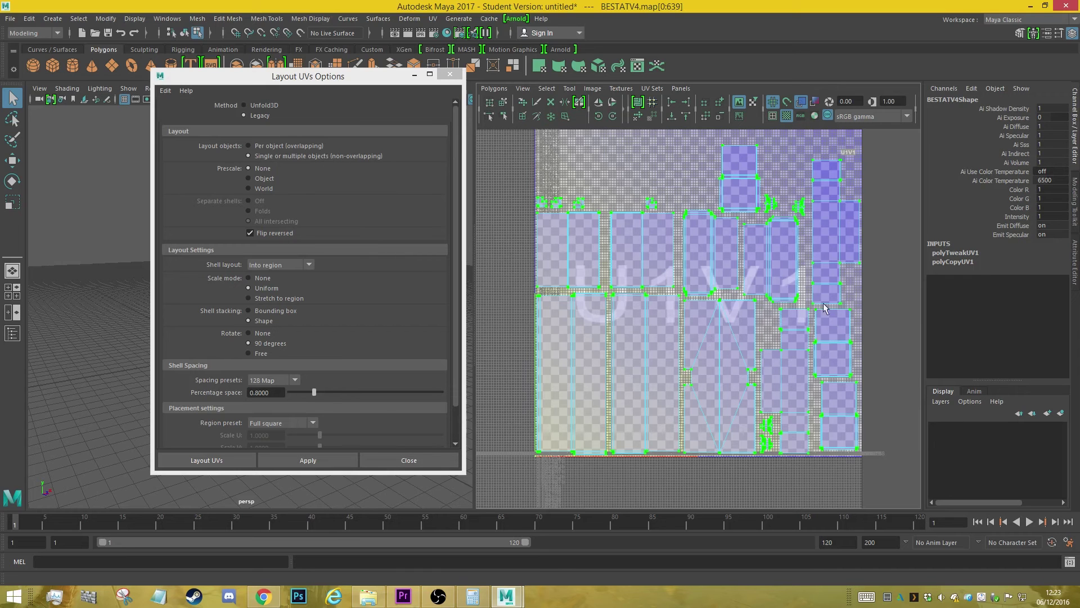
scroll(699, 299, "down", 2)
scroll(669, 311, "up", 6)
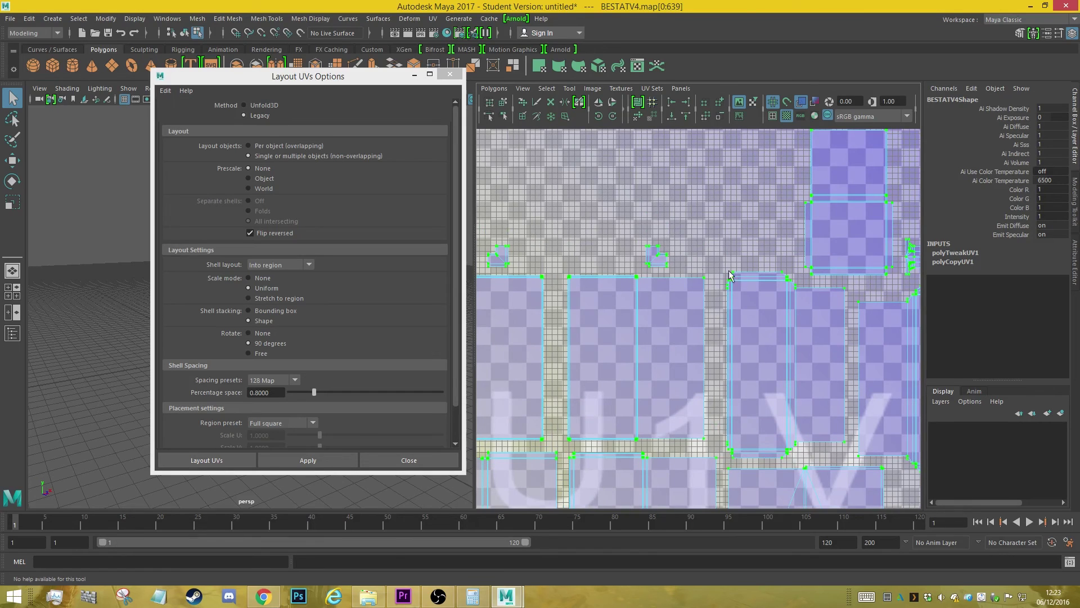
scroll(709, 354, "down", 5)
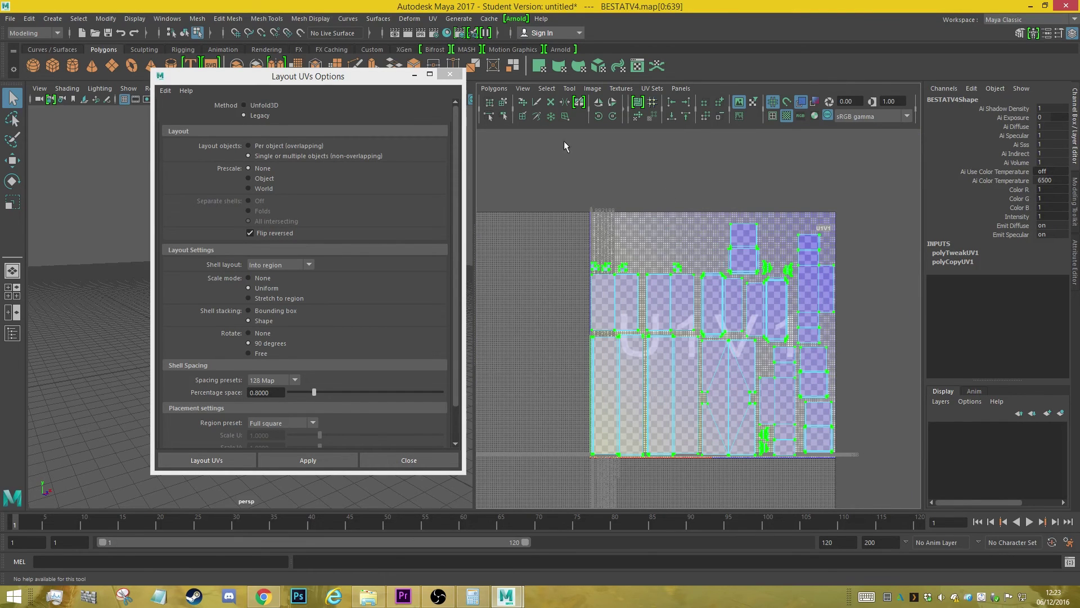
Minimise the Layout UVs options window and return the TV cabinet to object mode.
left_click(415, 75)
right_click_drag(274, 272, 323, 255)
left_click(8, 19)
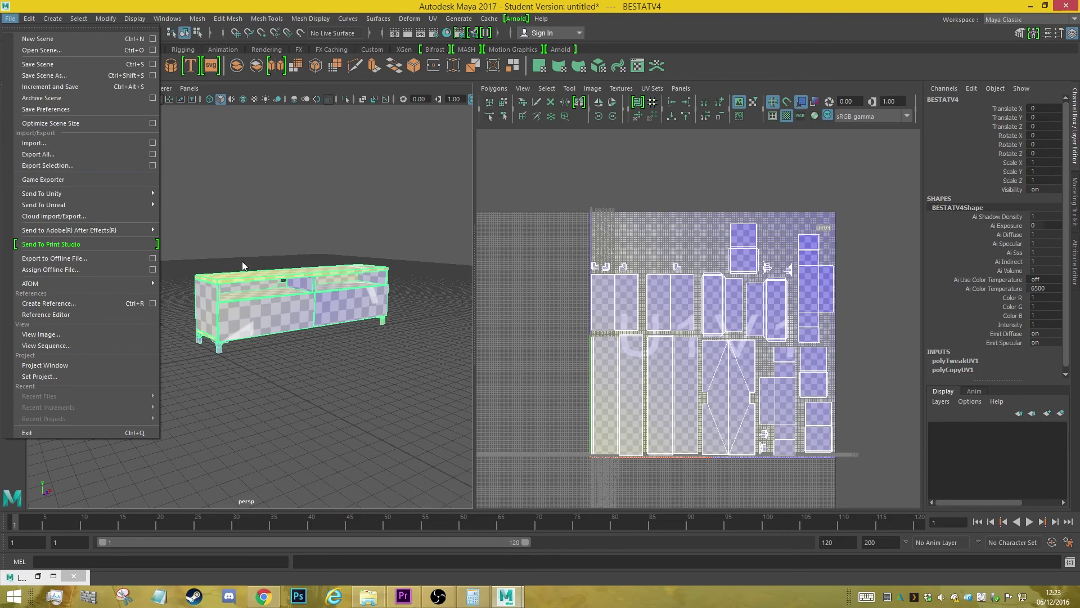
left_click(713, 69)
Add the Delete by Type History command to the Polygons shelf as a shortcut.
left_click(29, 18)
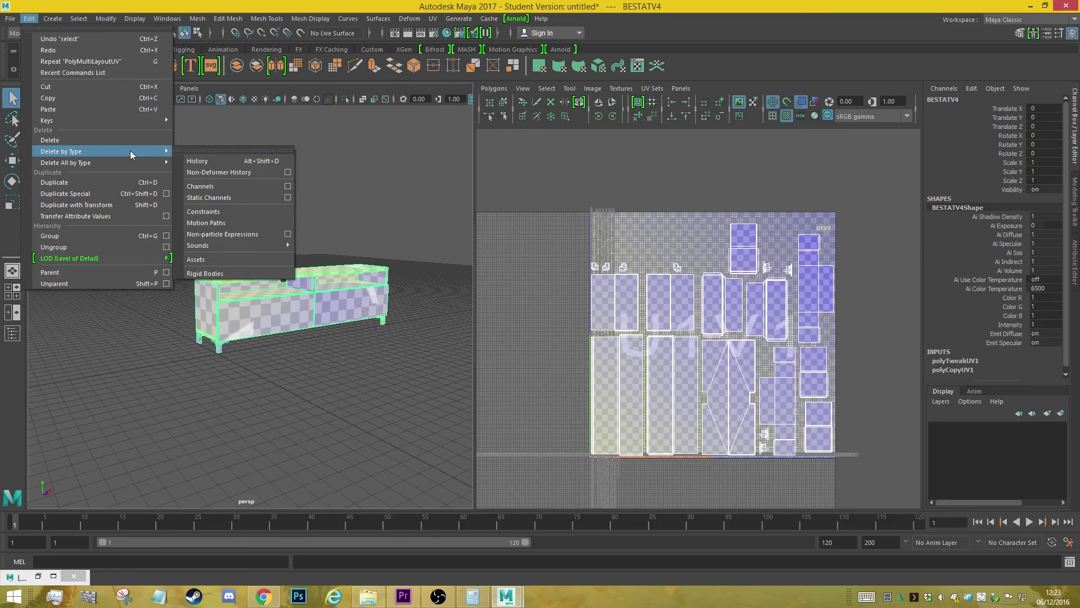
mouse_move(131, 152)
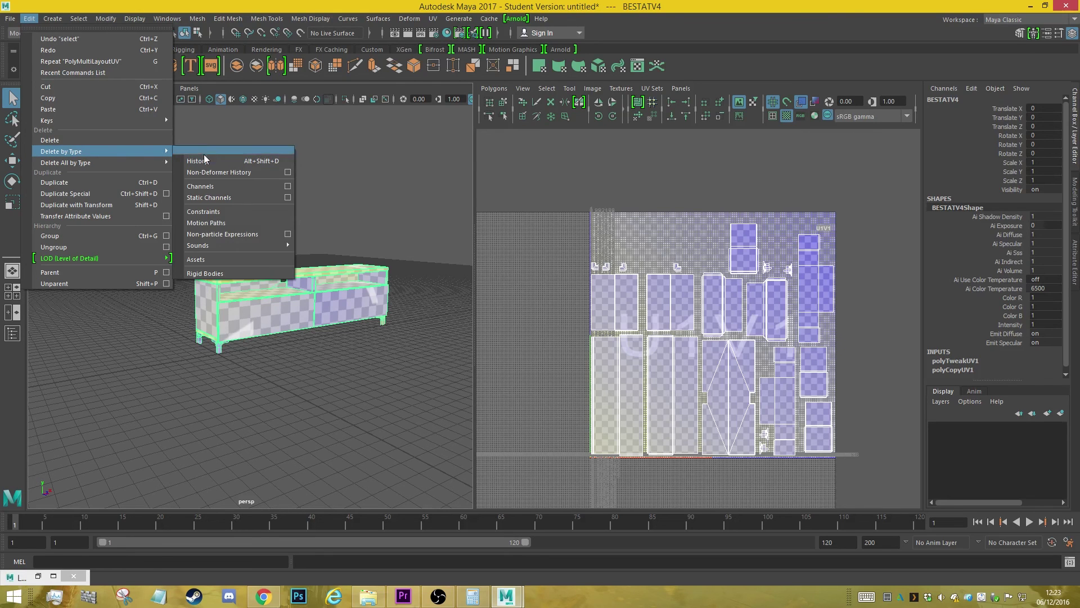
left_click(193, 162, "ctrl+shift")
Add Freeze Transformations and Center Pivot shortcuts to the Polygons shelf.
mouse_move(106, 18)
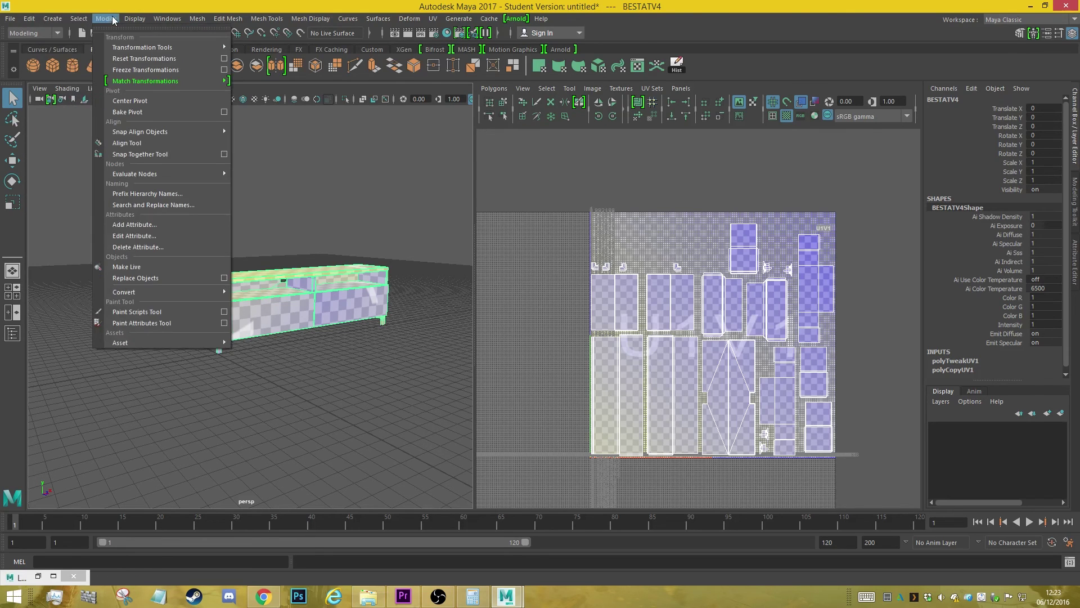
left_click(177, 69, "ctrl+shift")
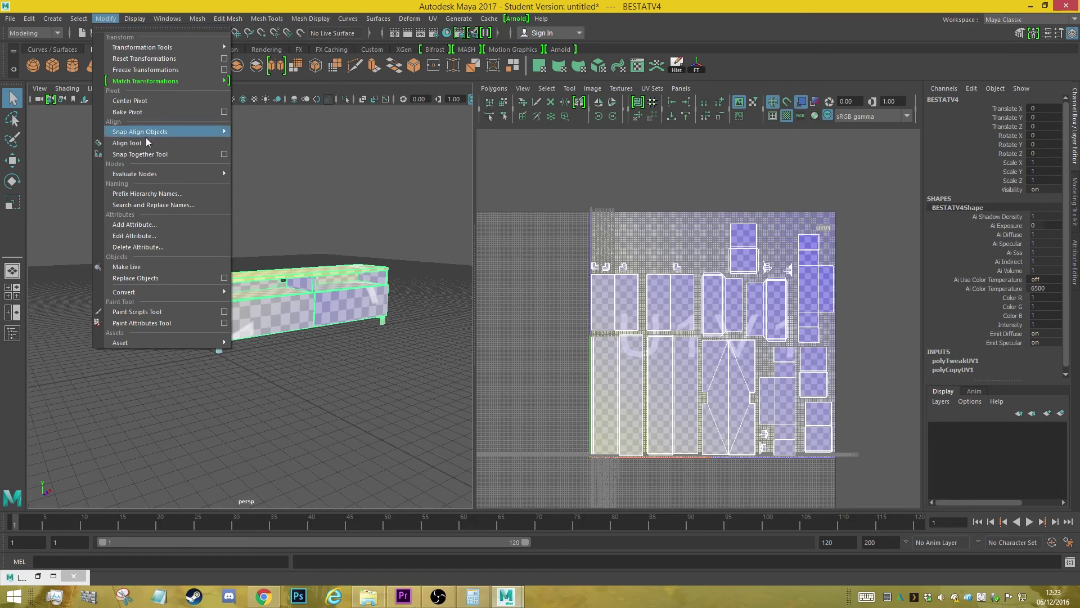
left_click(147, 100, "ctrl+shift")
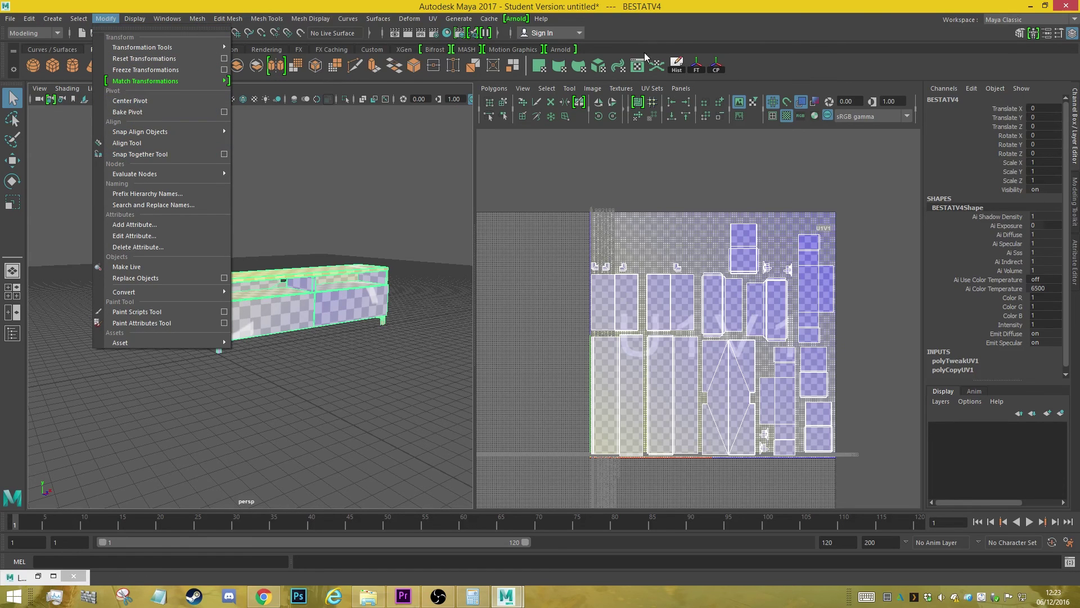
left_click(106, 18)
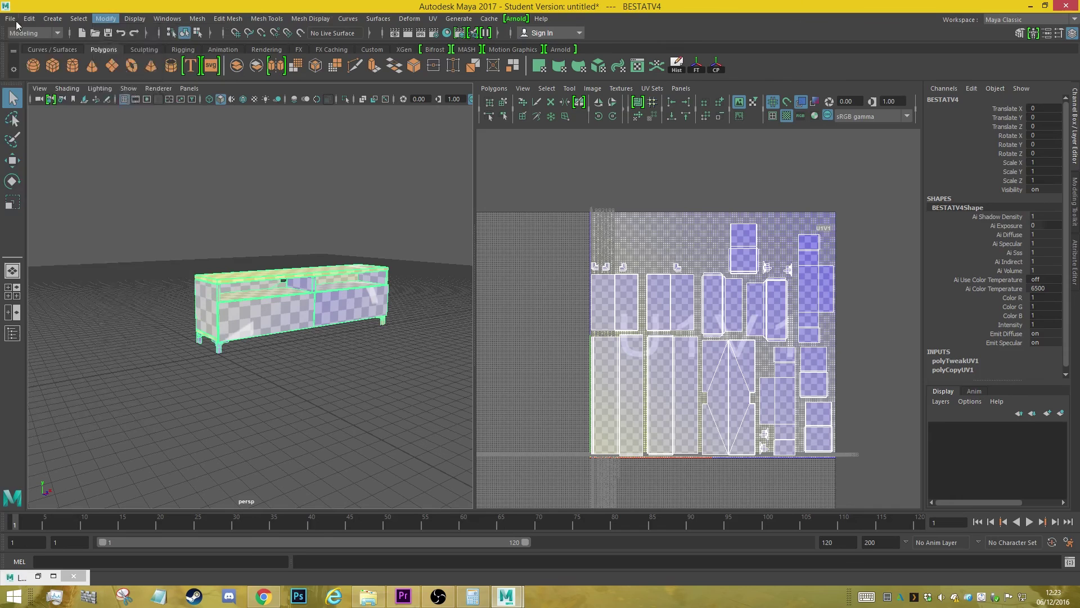
Add an Export Selection shortcut to the Polygons shelf and delete the TV cabinet's construction history.
left_click(29, 19)
mouse_move(11, 18)
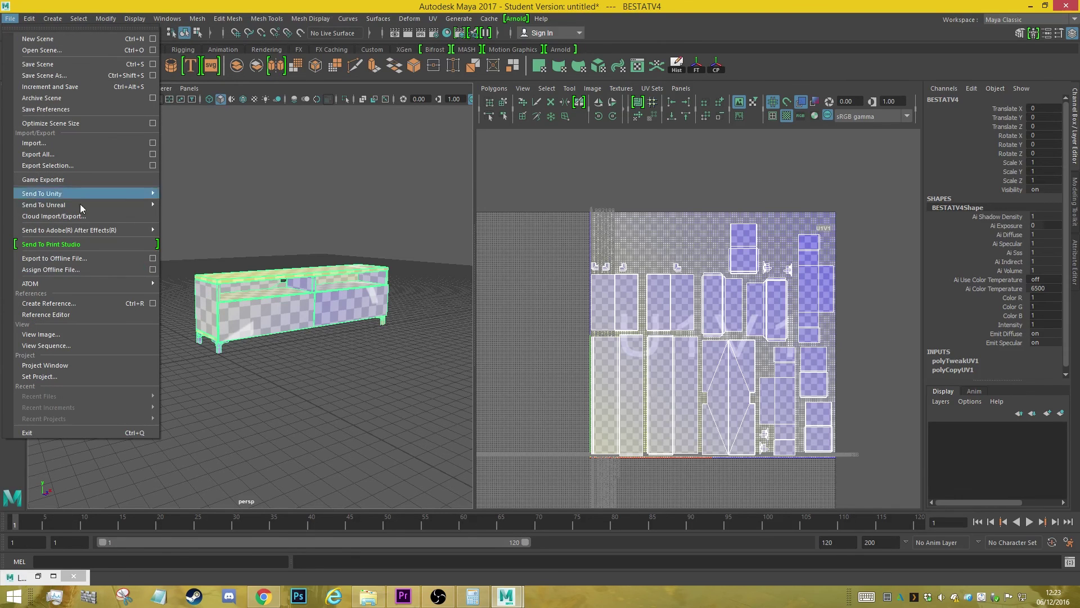
left_click(117, 167, "ctrl+shift")
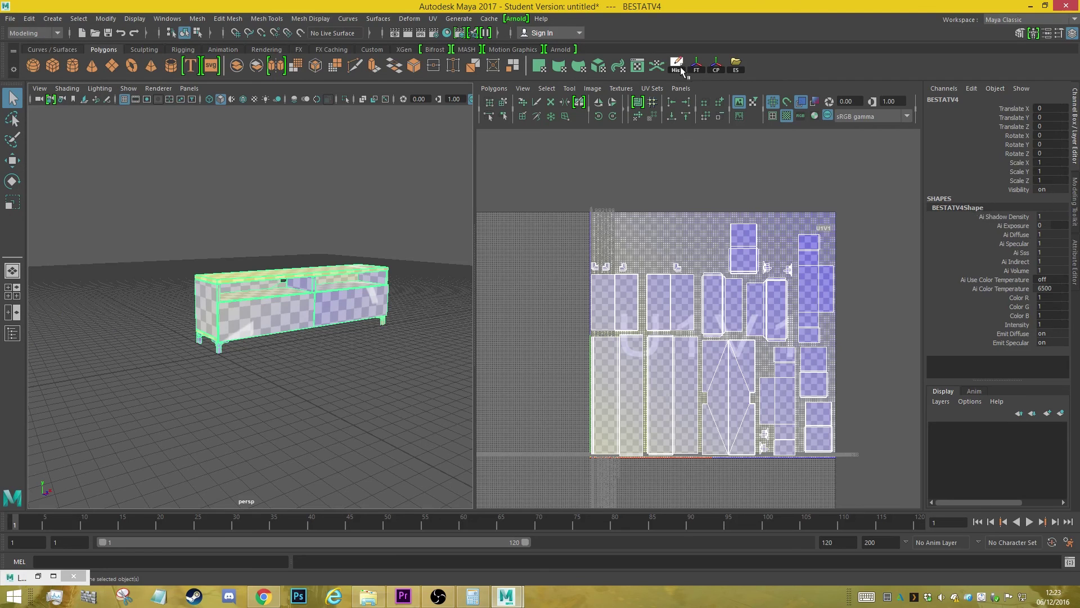
Start Export Selection for the TV cabinet and browse to the folder H:\DDoExample.
left_click(735, 66)
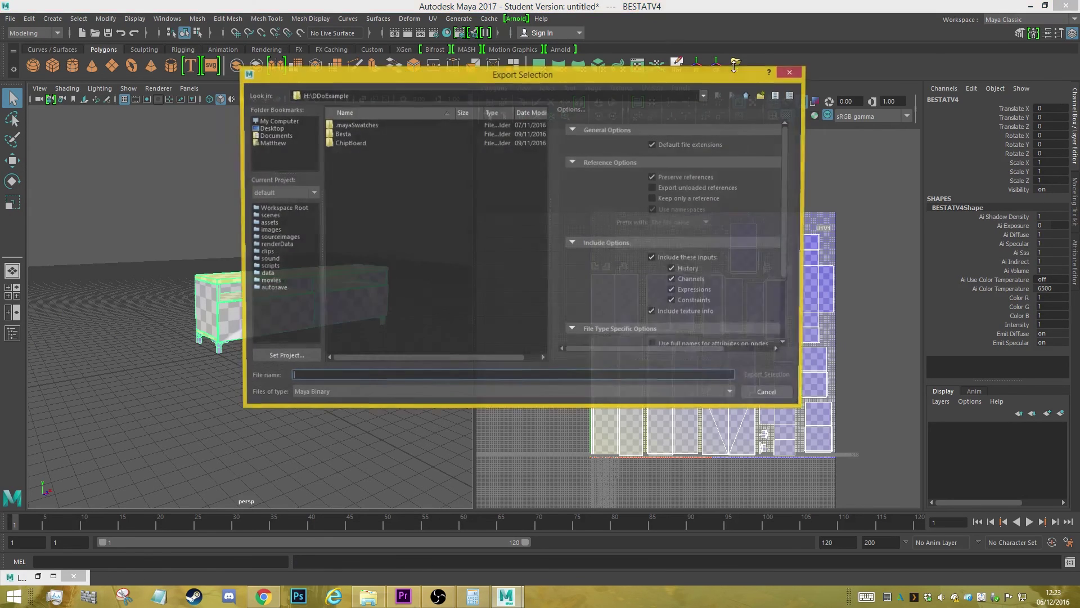
left_click(266, 121)
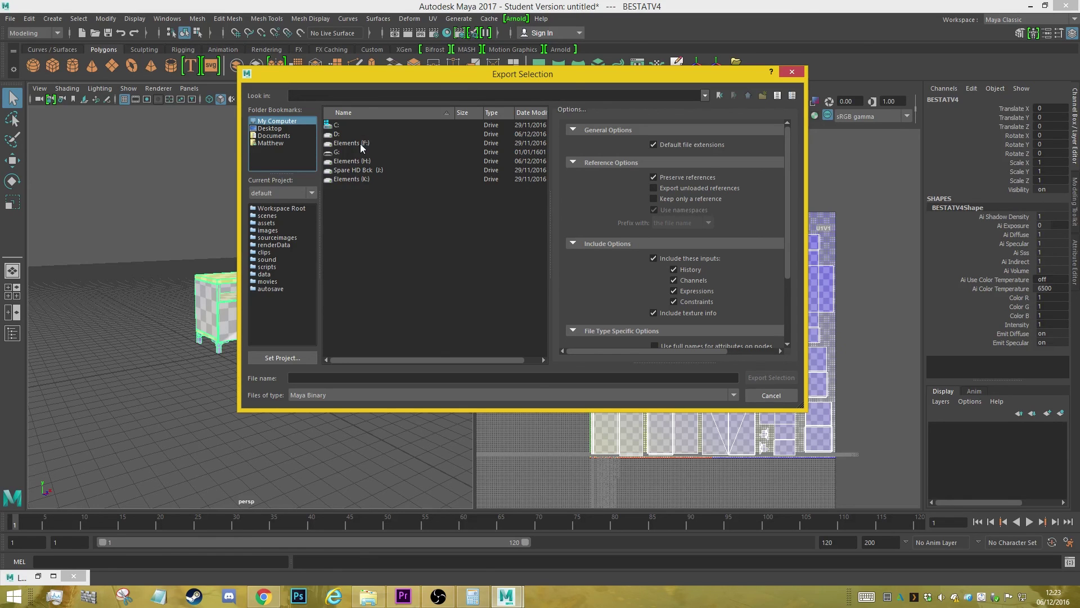
double_click(351, 161)
double_click(343, 171)
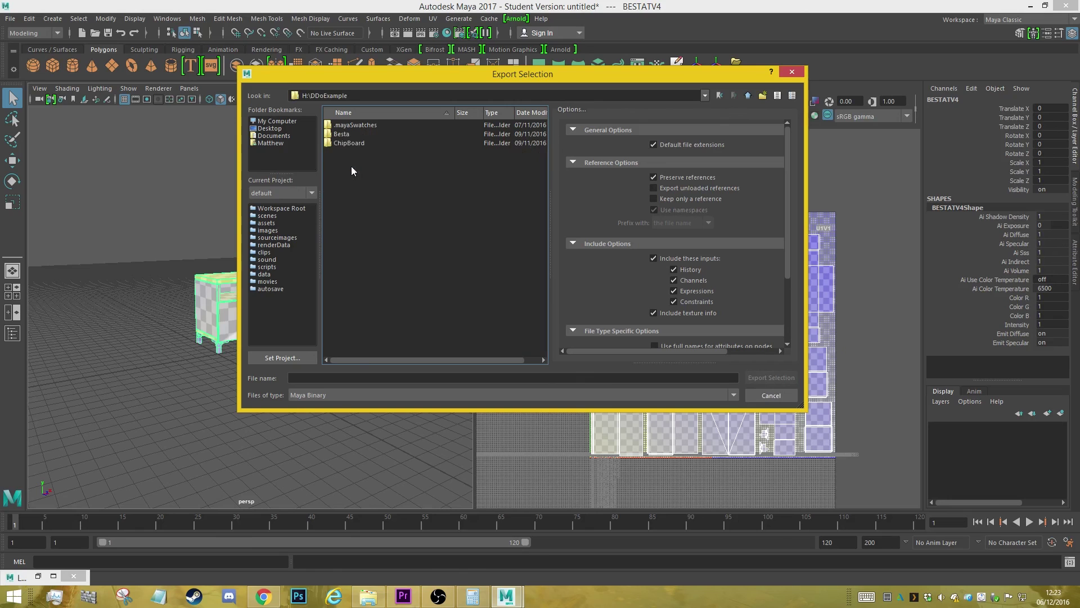
left_click(746, 96)
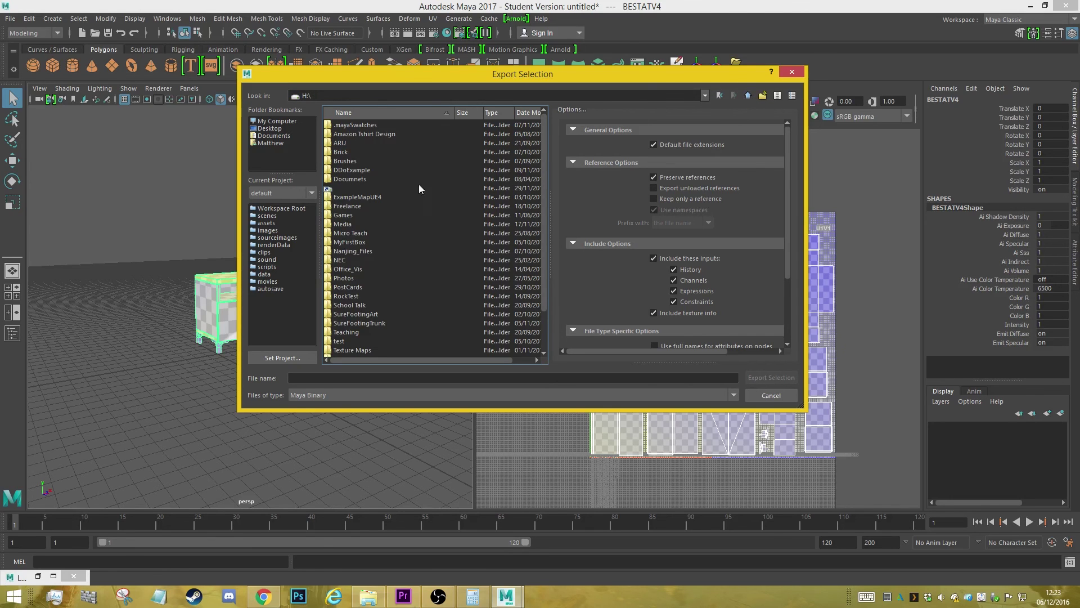
double_click(355, 170)
Export the cabinet in FBX export format, replacing the existing Besta.fbx.
left_click(339, 397)
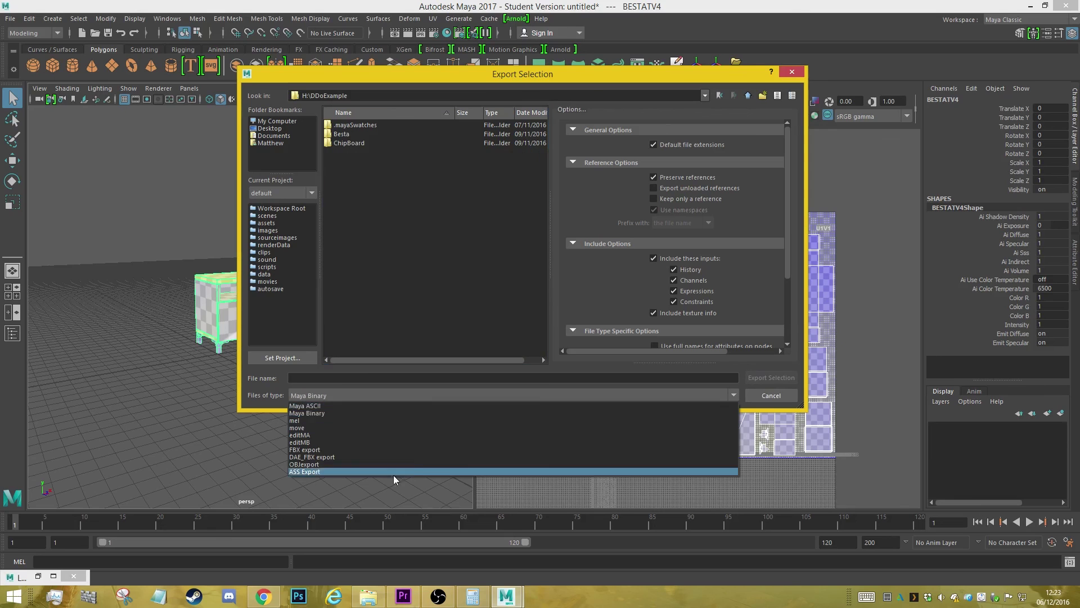
left_click(317, 450)
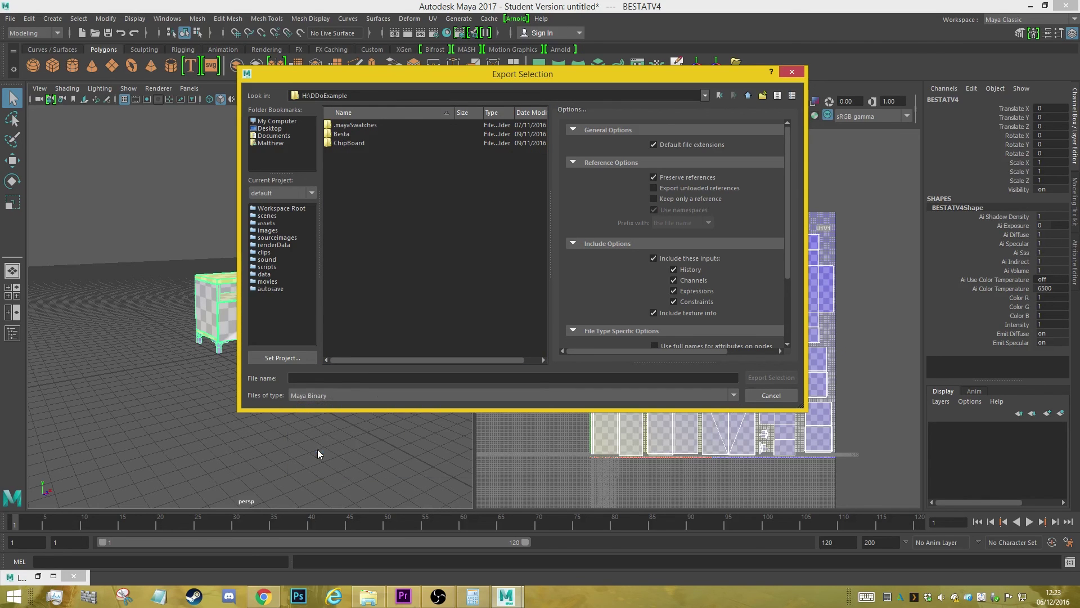
double_click(346, 148)
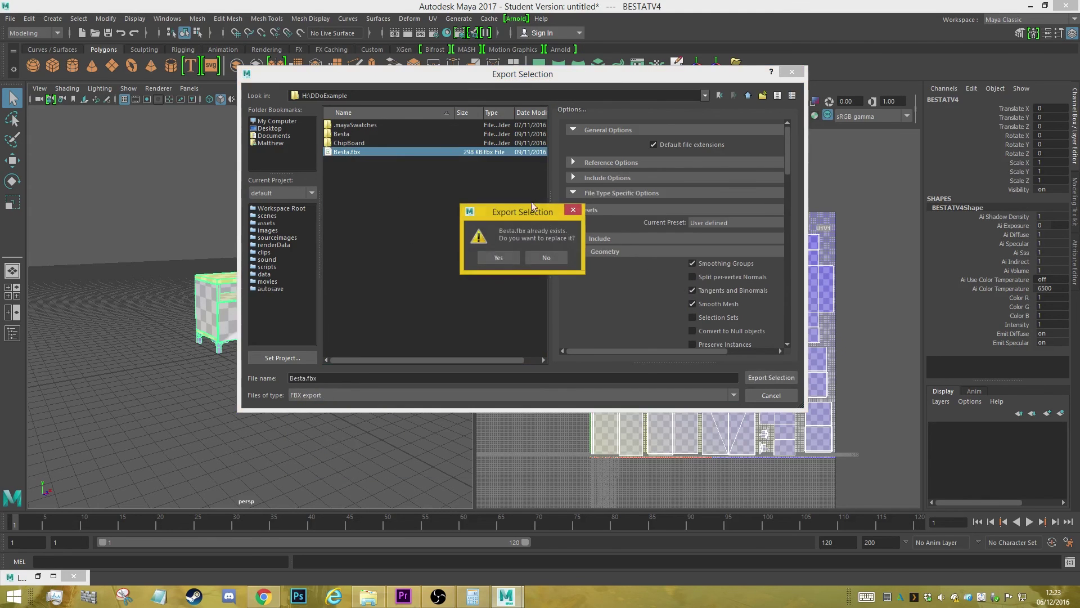
left_click(497, 252)
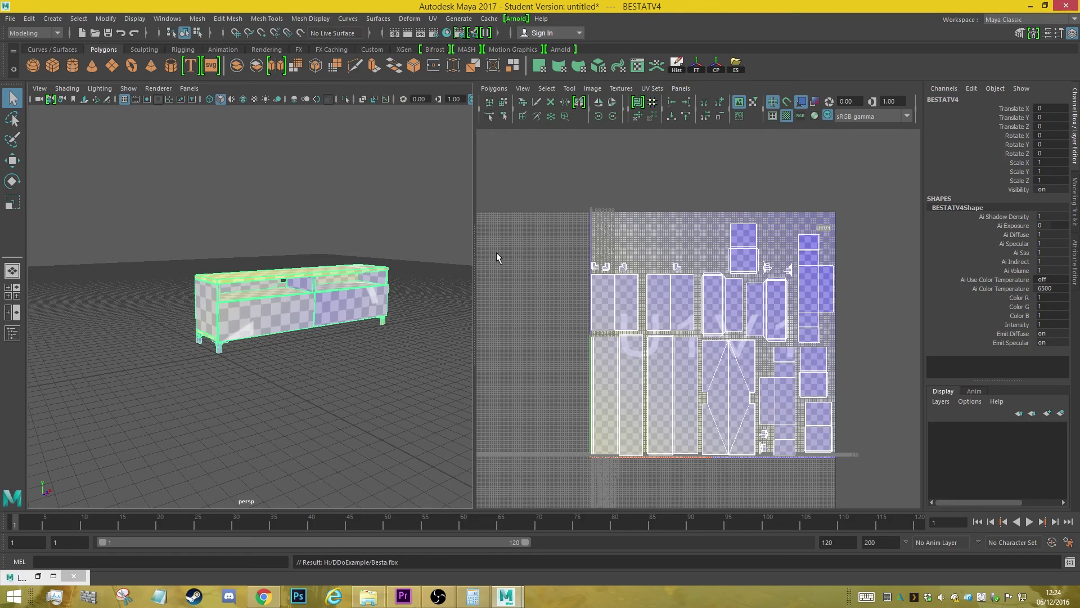
Reopen Export Selection to review the FBX geometry options, and leave it without exporting.
left_click(736, 65)
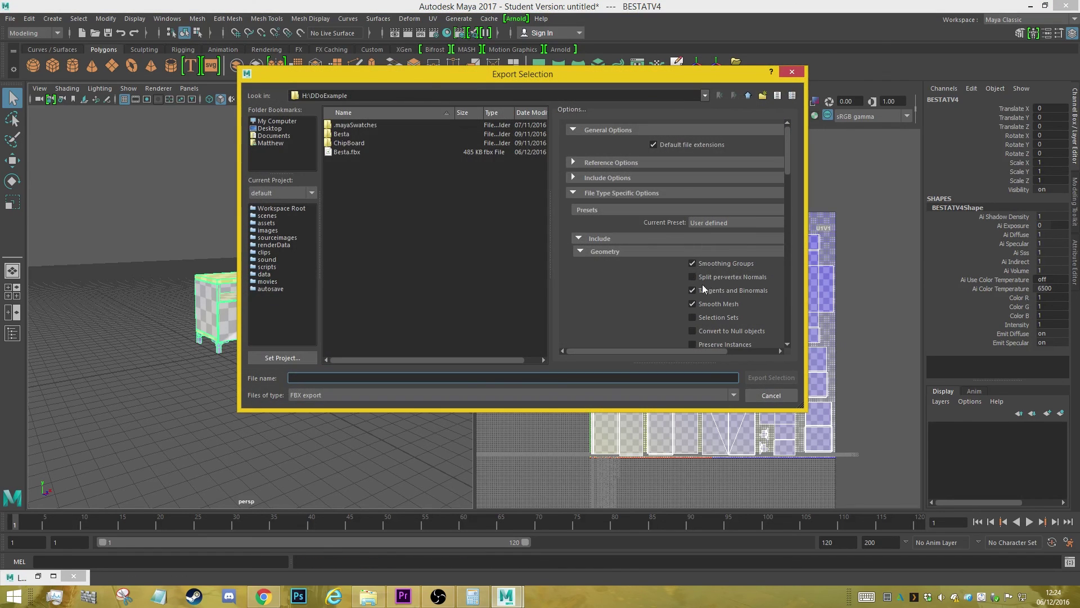
left_click(782, 74)
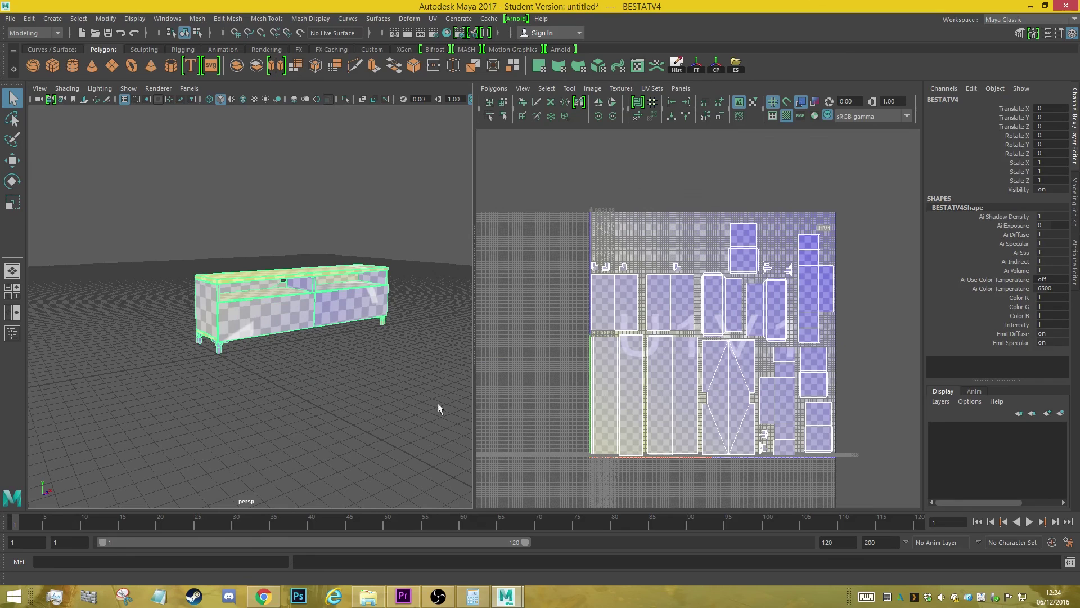